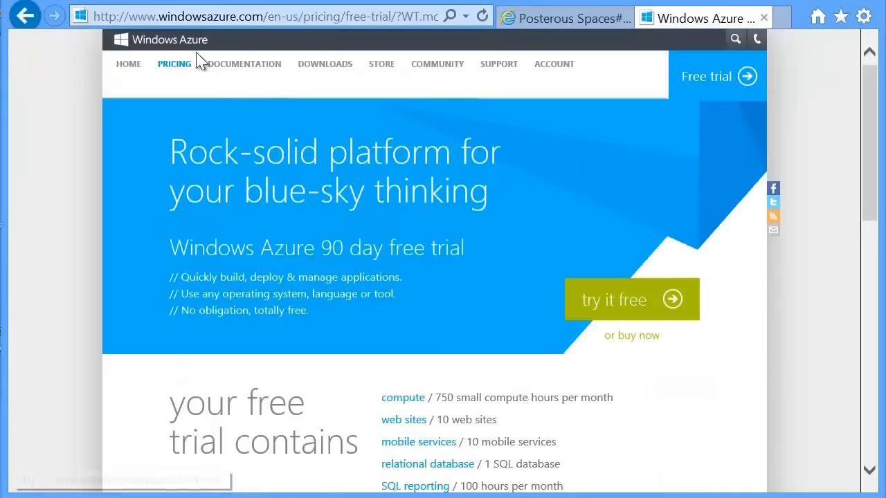
Step: Start the free trial and sign in with the Microsoft account e-mail and password
{"action": "left_click", "coordinate": [636, 304]}
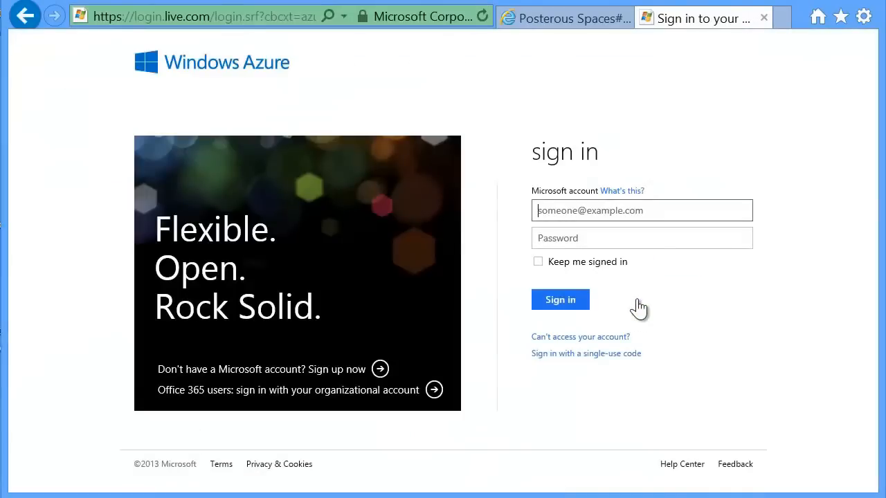
{"action": "key", "text": "Tab"}
{"action": "type", "text": "p"}
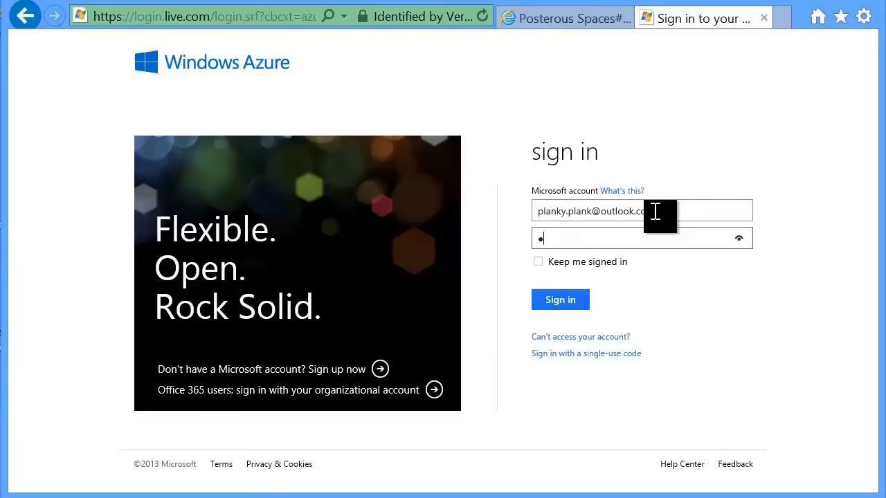
{"action": "type", "text": "••••••••"}
{"action": "key", "text": "BackSpace"}
{"action": "key", "text": "BackSpace"}
{"action": "key", "text": "BackSpace"}
{"action": "key", "text": "BackSpace"}
{"action": "key", "text": "BackSpace"}
{"action": "key", "text": "BackSpace"}
{"action": "key", "text": "BackSpace"}
{"action": "key", "text": "BackSpace"}
{"action": "key", "text": "BackSpace"}
{"action": "type", "text": "•••••"}
{"action": "left_click", "coordinate": [556, 304]}
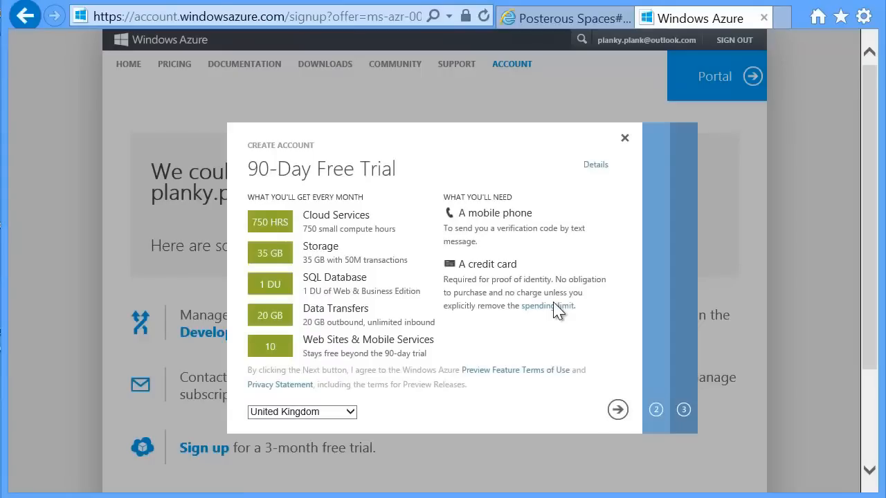
Step: Move past the trial overview and enter the mobile phone number for verification
{"action": "left_click", "coordinate": [617, 409]}
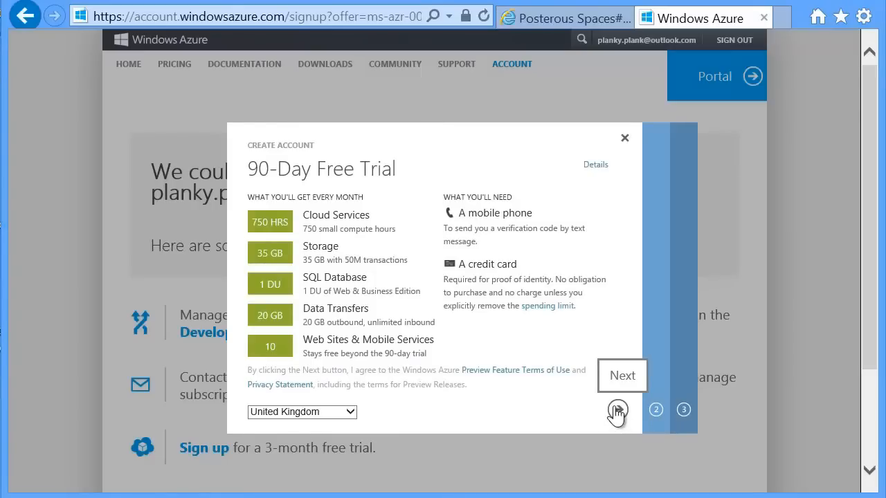
{"action": "left_click", "coordinate": [617, 410]}
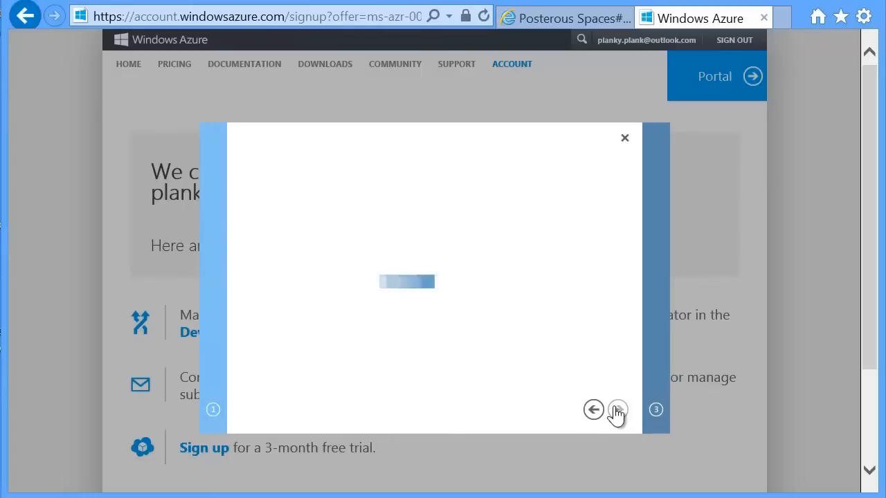
{"action": "left_click", "coordinate": [317, 277]}
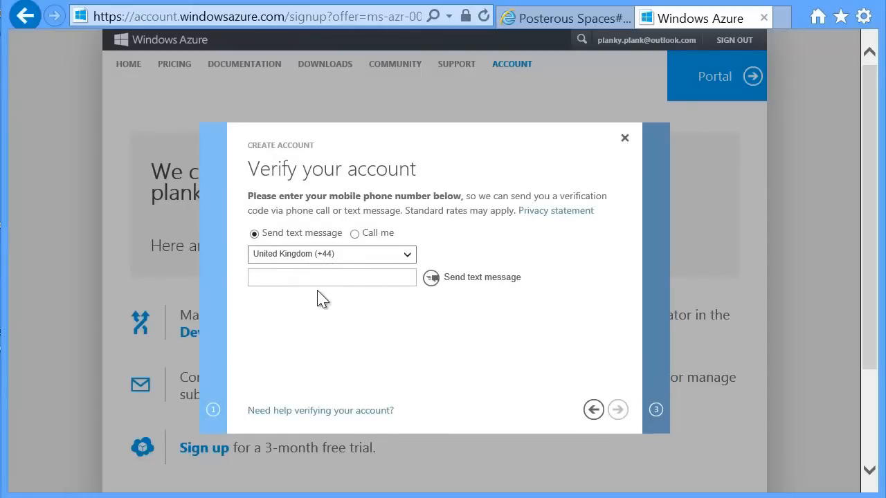
Step: Verify the account with the texted code and continue to the payment details
{"action": "left_click", "coordinate": [432, 278]}
{"action": "left_click", "coordinate": [288, 300]}
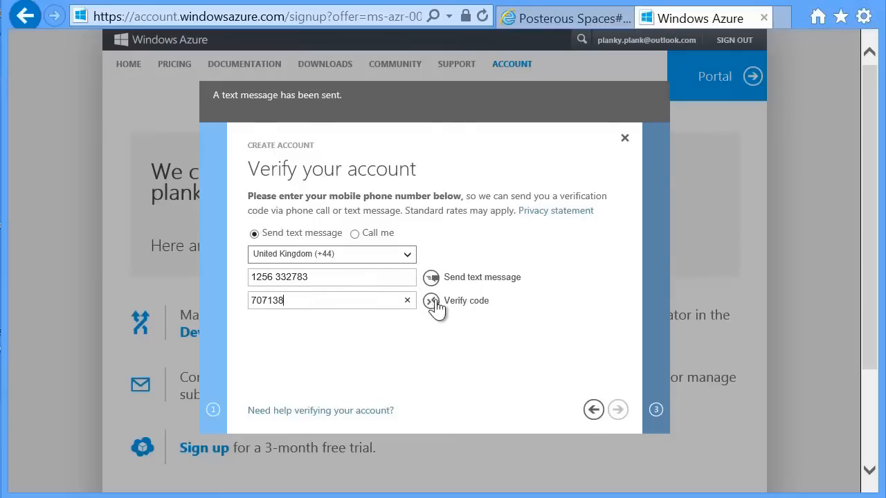
{"action": "left_click", "coordinate": [432, 308]}
{"action": "left_click", "coordinate": [617, 410]}
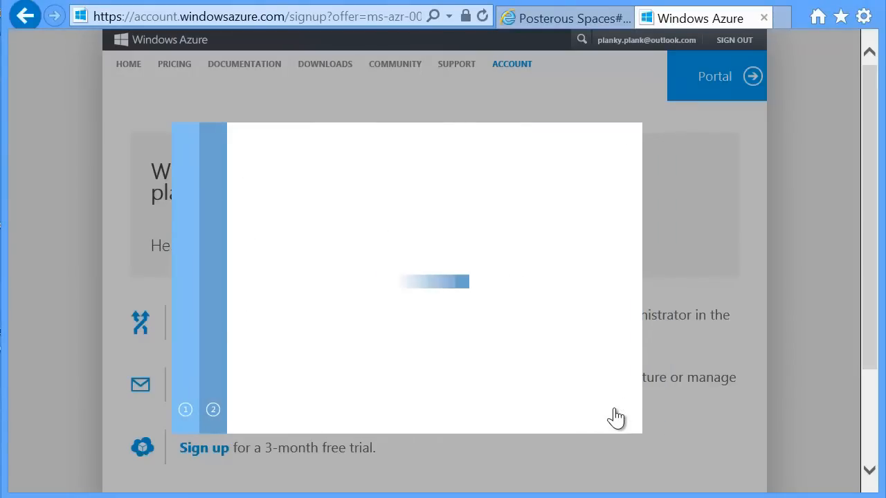
{"action": "left_click", "coordinate": [293, 100]}
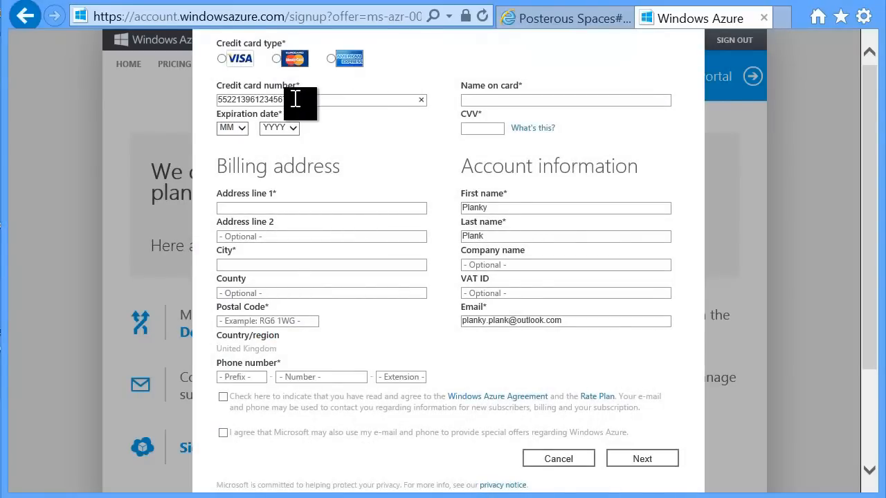
Step: Enter the card number and set the expiry to 01/2014
{"action": "left_click", "coordinate": [242, 128]}
{"action": "left_click", "coordinate": [239, 148]}
{"action": "left_click", "coordinate": [294, 128]}
{"action": "left_click", "coordinate": [275, 157]}
Step: Fill in the billing address lines, city and county
{"action": "left_click", "coordinate": [265, 207]}
{"action": "type", "text": "20 High St"}
{"action": "key", "text": "Tab"}
{"action": "type", "text": "Borset"}
{"action": "key", "text": "Tab"}
{"action": "type", "text": "Borrowsdale"}
{"action": "key", "text": "Tab"}
{"action": "type", "text": "Borinshire"}
{"action": "key", "text": "Tab"}
{"action": "key", "text": "Tab"}
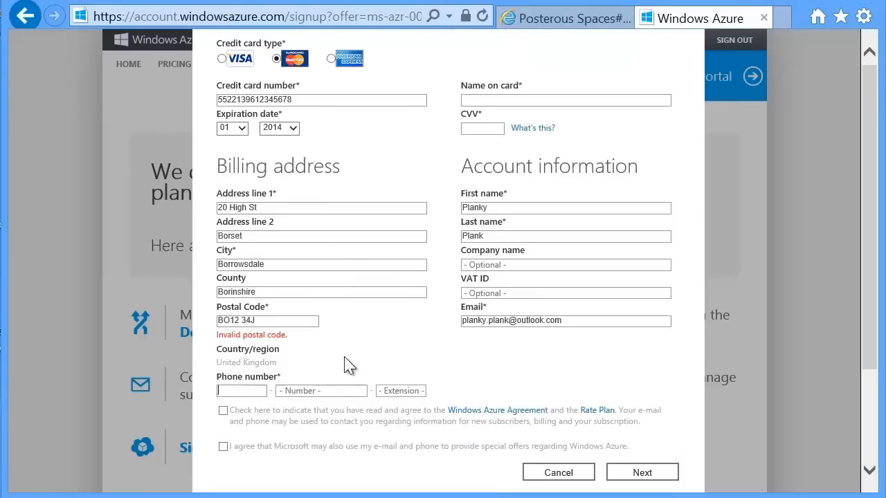
Step: Replace the +44 prefix and enter the contact phone number
{"action": "left_click_drag", "start_coordinate": [249, 391], "coordinate": [207, 392]}
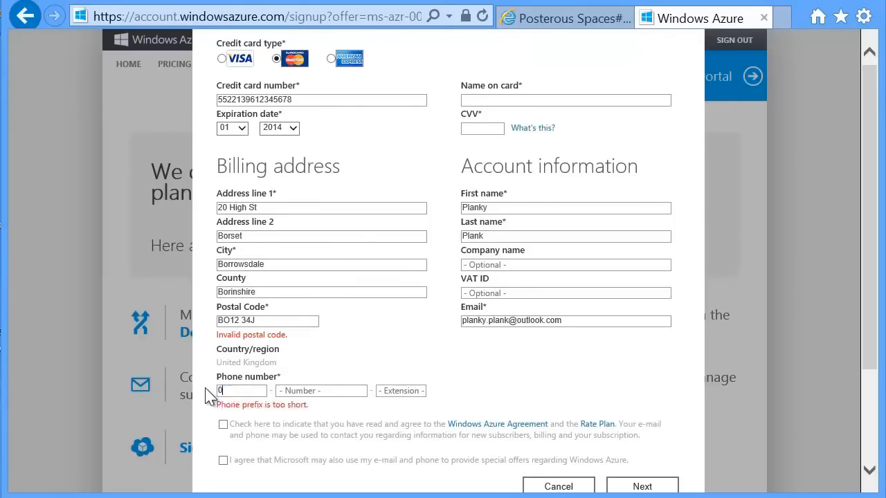
{"action": "type", "text": "01234"}
{"action": "key", "text": "Tab"}
{"action": "type", "text": "567 890"}
Step: Add the name on card, CVV and company name, accept the agreement and submit
{"action": "left_click", "coordinate": [510, 99]}
{"action": "type", "text": "Planky Plank"}
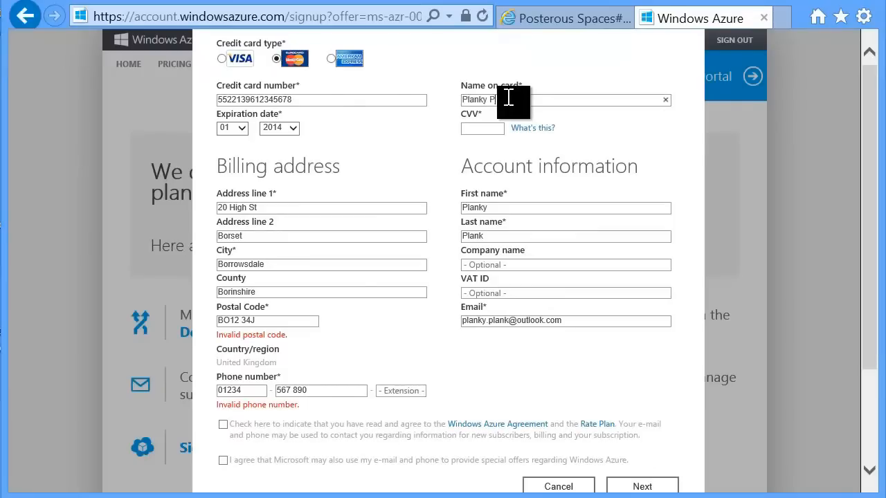
{"action": "left_click", "coordinate": [484, 129]}
{"action": "type", "text": "123"}
{"action": "left_click", "coordinate": [514, 268]}
{"action": "type", "text": "Plankytronixx"}
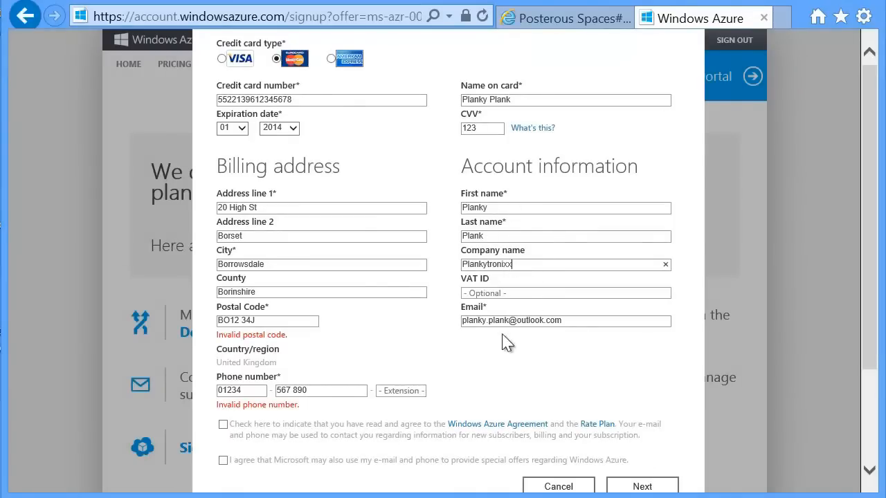
{"action": "left_click", "coordinate": [223, 424]}
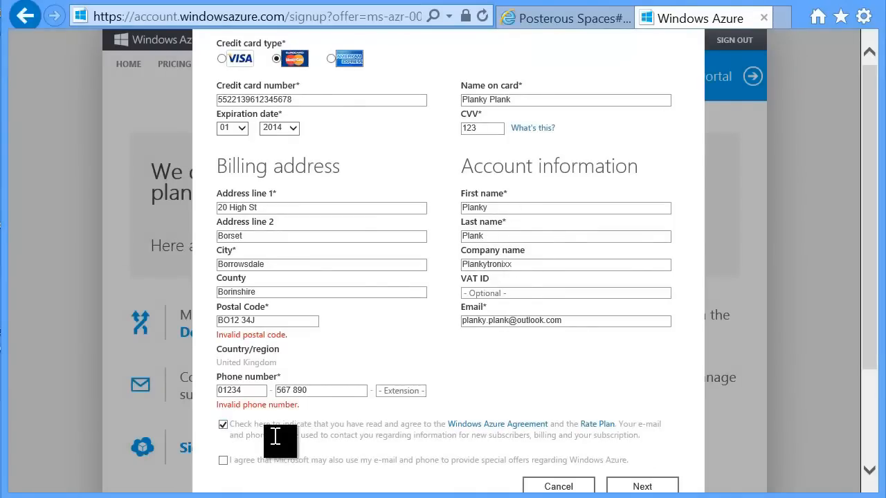
{"action": "left_click", "coordinate": [642, 487]}
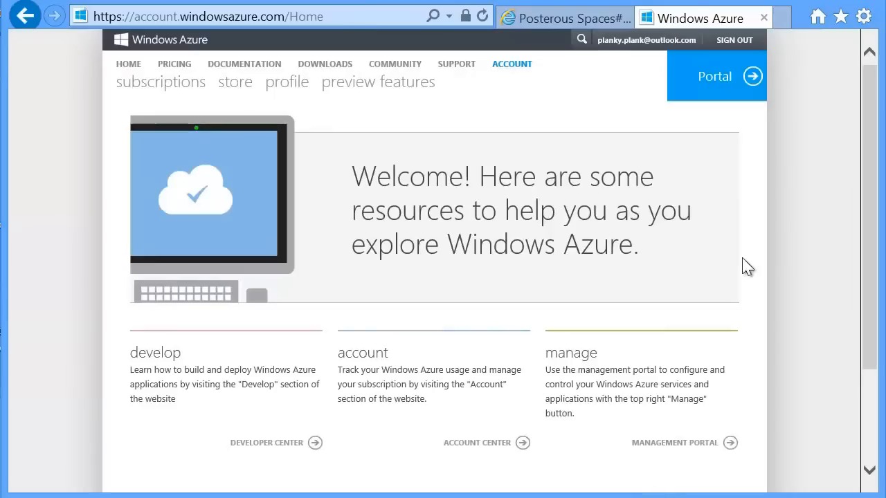
Step: Open the Management Portal, step through the welcome tour to its end, and tick the Website roadmap step
{"action": "left_click", "coordinate": [750, 80]}
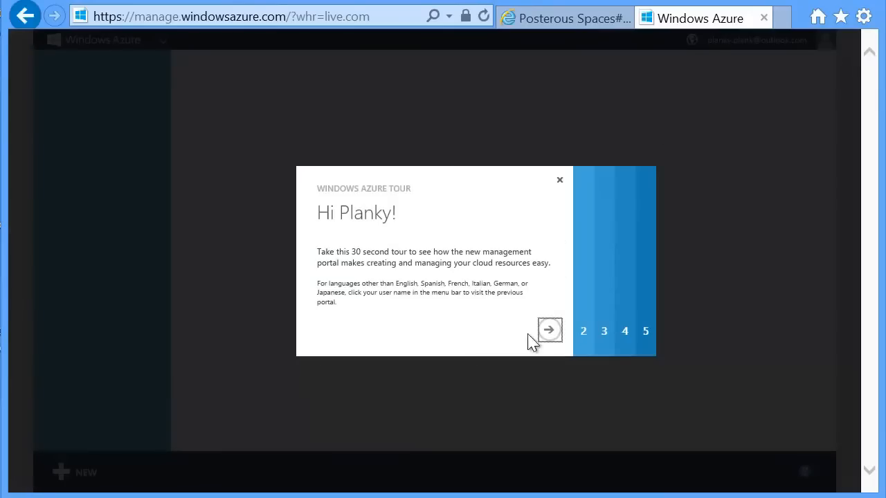
{"action": "left_click", "coordinate": [552, 332]}
{"action": "left_click", "coordinate": [550, 331]}
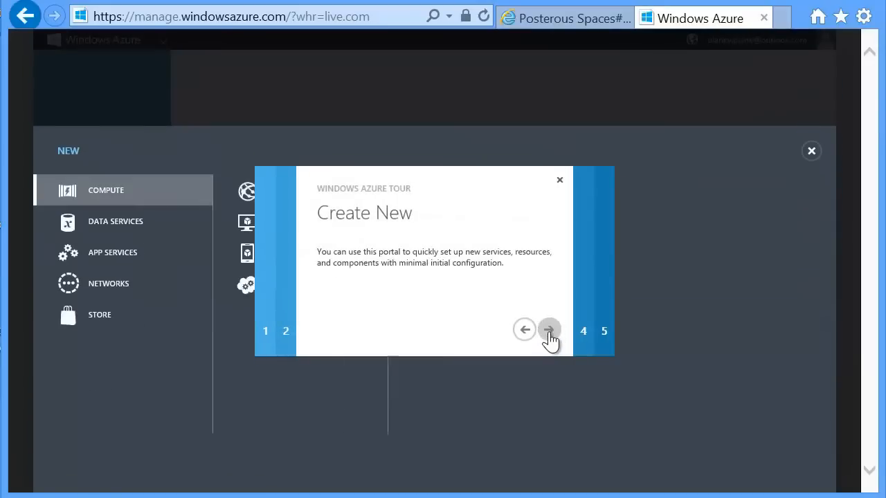
{"action": "left_click", "coordinate": [549, 333]}
{"action": "left_click", "coordinate": [549, 335]}
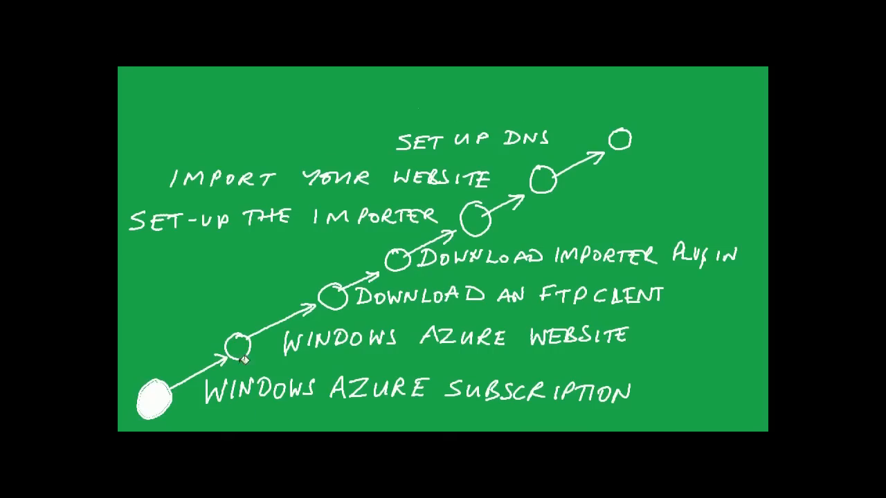
{"action": "left_click", "coordinate": [239, 343]}
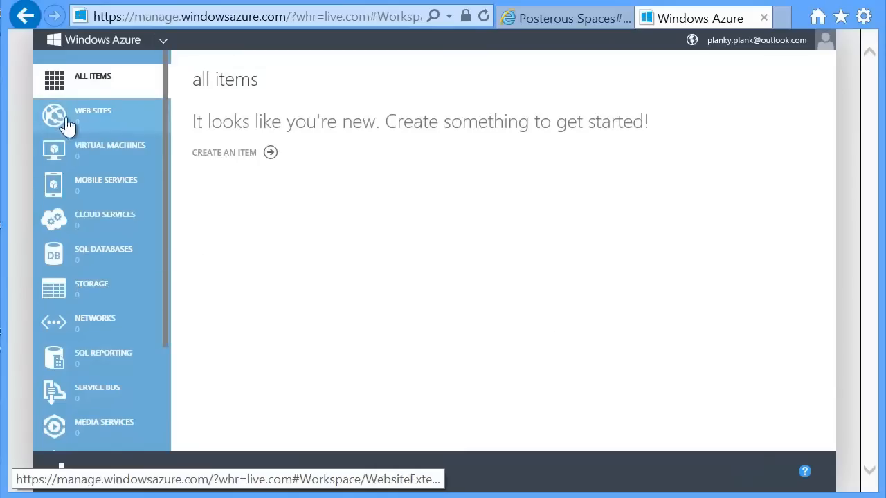
Step: Create a new web site from the gallery, filtered to Blogs, choosing WordPress
{"action": "left_click", "coordinate": [54, 116]}
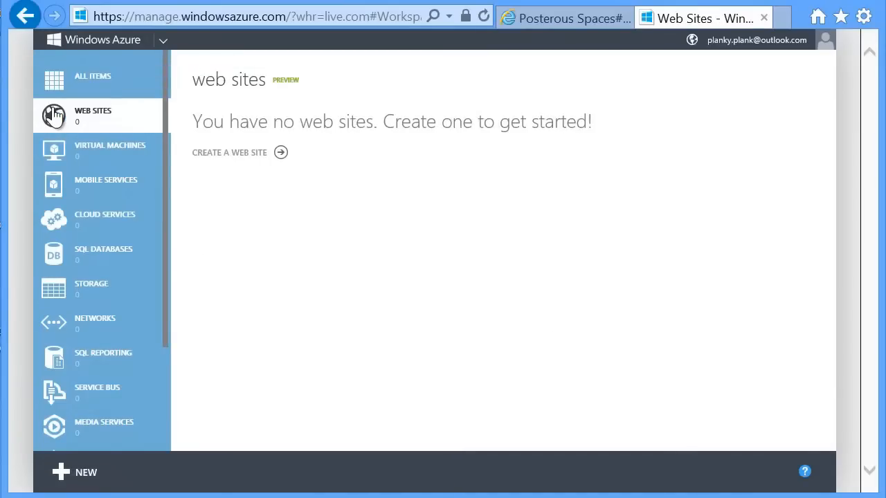
{"action": "left_click", "coordinate": [281, 153]}
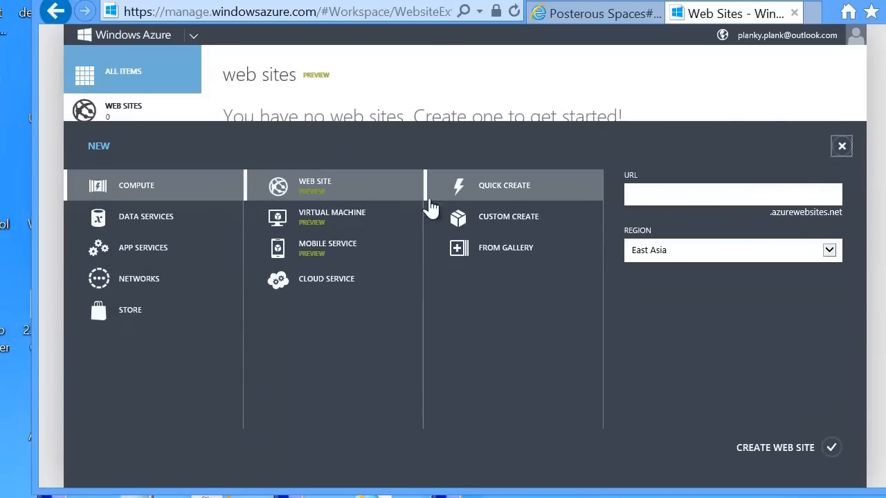
{"action": "left_click", "coordinate": [505, 251]}
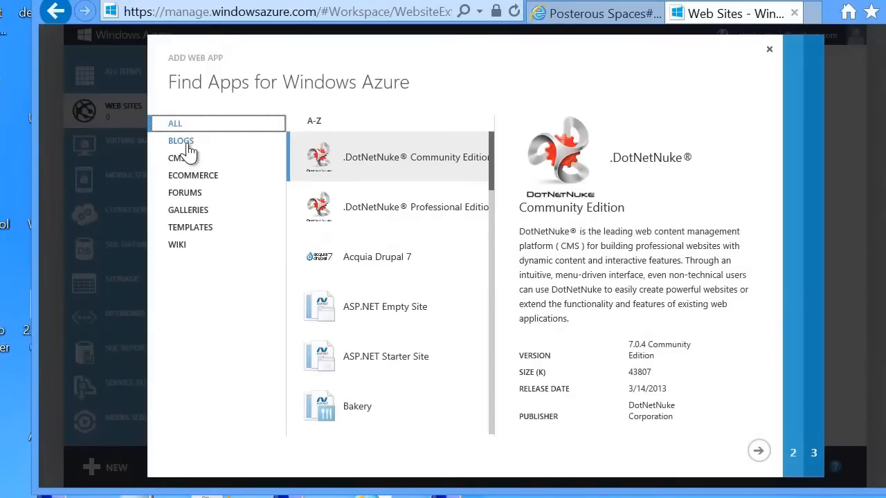
{"action": "left_click", "coordinate": [185, 144]}
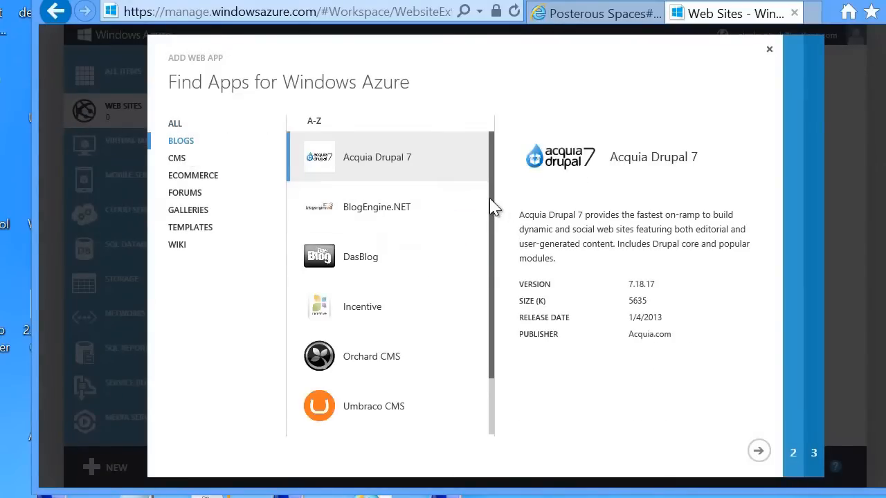
{"action": "left_click_drag", "start_coordinate": [491, 205], "coordinate": [490, 326]}
{"action": "left_click", "coordinate": [330, 420]}
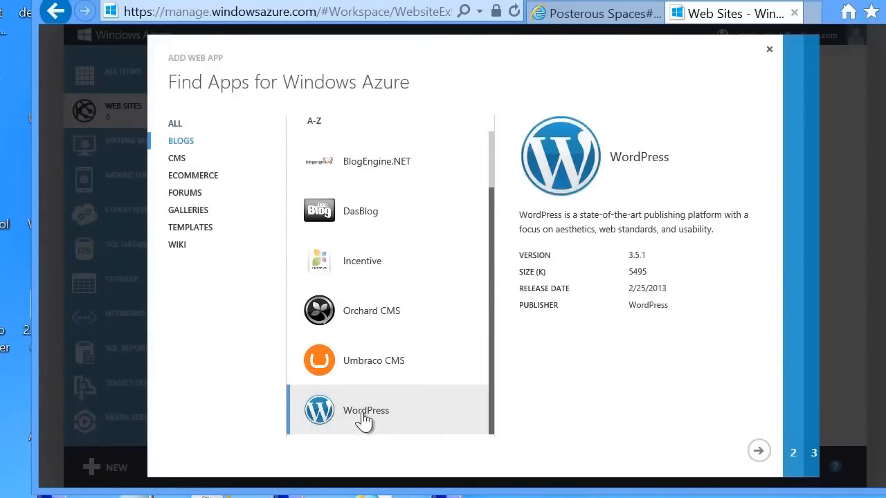
{"action": "left_click", "coordinate": [759, 451]}
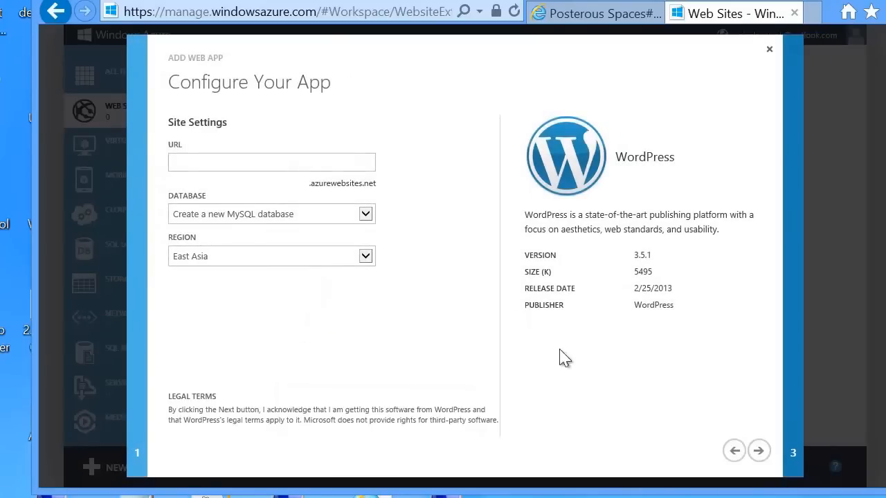
Step: Enter posterousblog as the site URL, choose West Europe as the region, and continue
{"action": "left_click", "coordinate": [208, 162]}
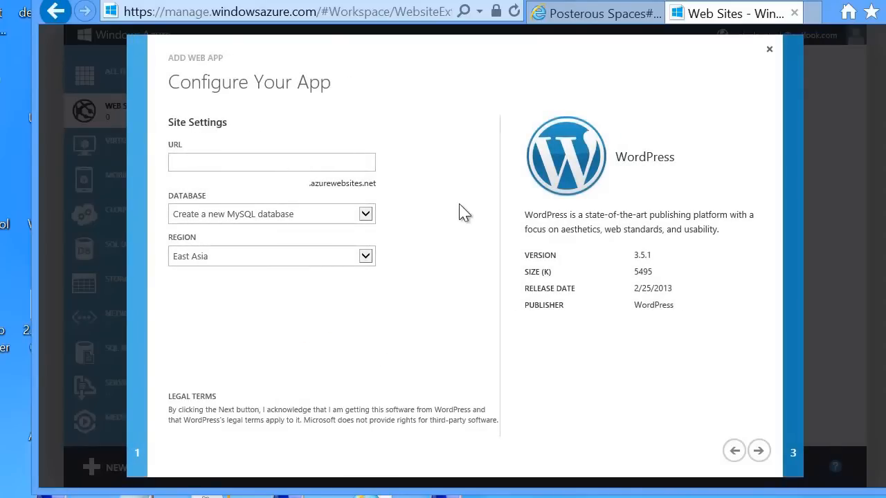
{"action": "type", "text": "posterousblog"}
{"action": "key", "text": "Tab"}
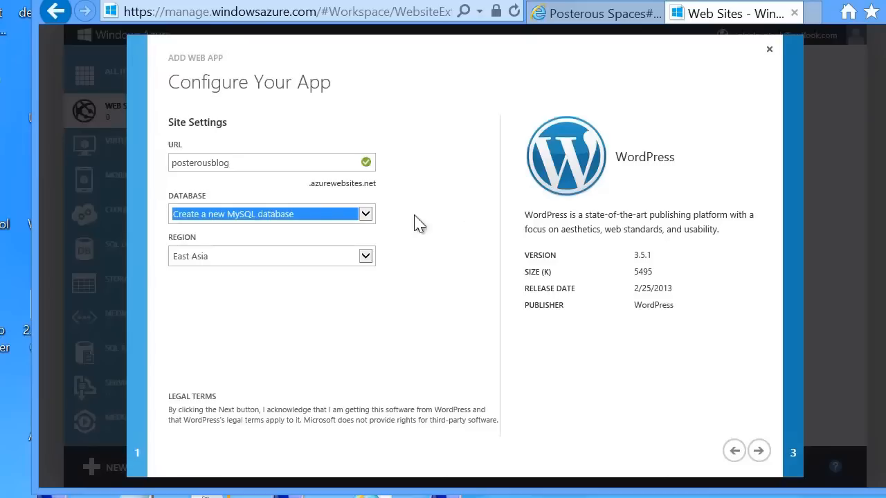
{"action": "left_click", "coordinate": [365, 257]}
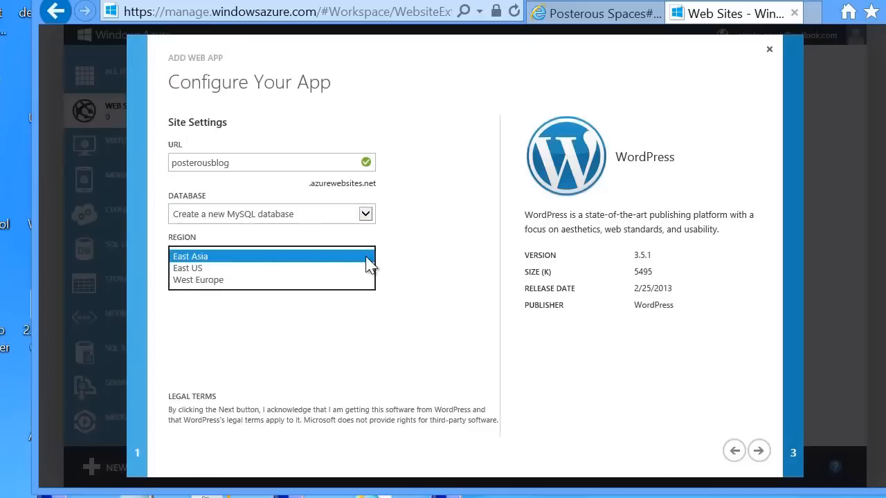
{"action": "left_click", "coordinate": [214, 280]}
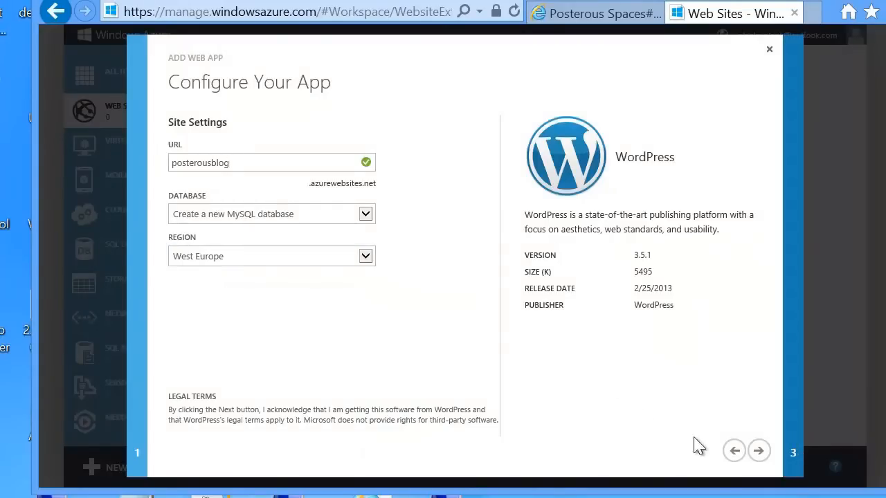
{"action": "left_click", "coordinate": [758, 451]}
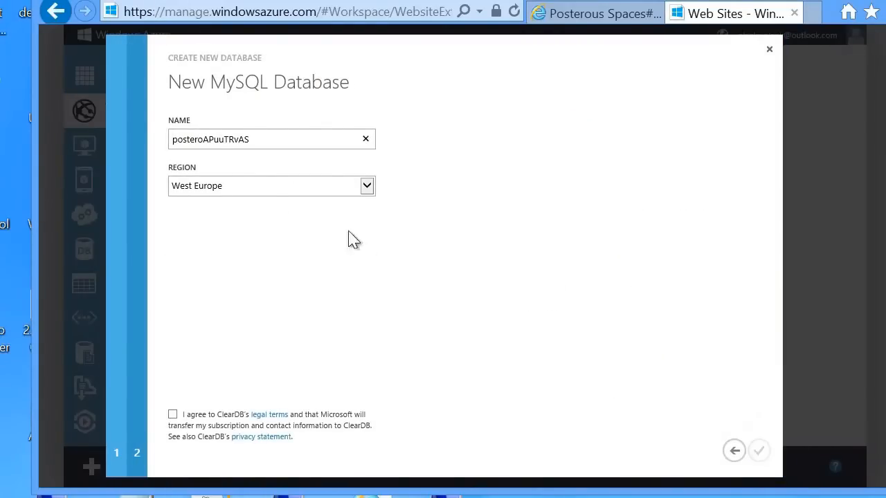
Step: Rename the MySQL database to PosterousBlog and complete creation of the posterousblog site
{"action": "left_click", "coordinate": [308, 140]}
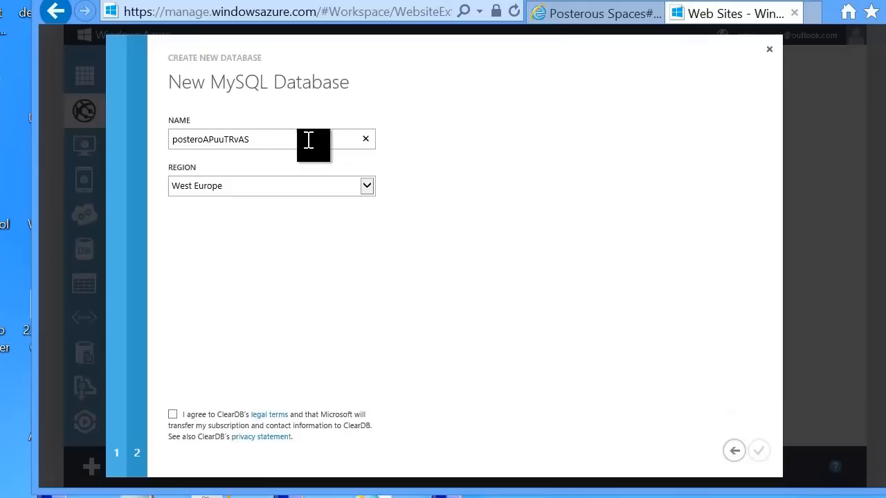
{"action": "left_click", "coordinate": [366, 139]}
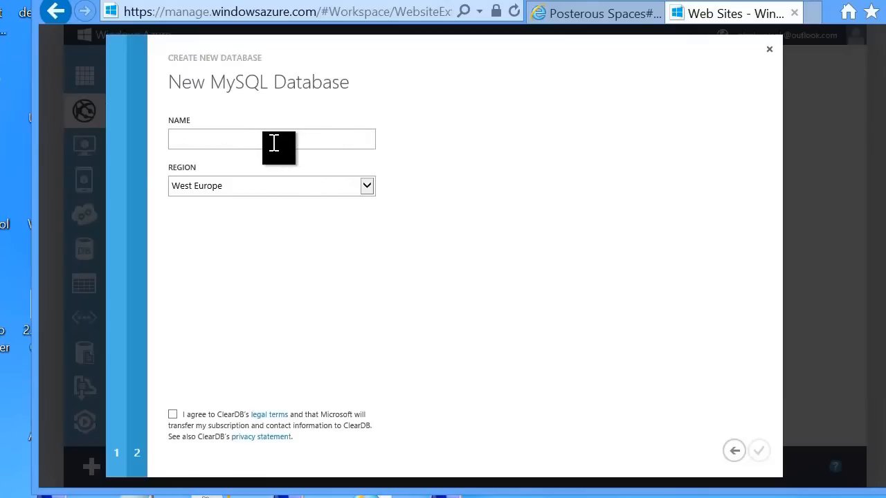
{"action": "type", "text": "PosterousBlog"}
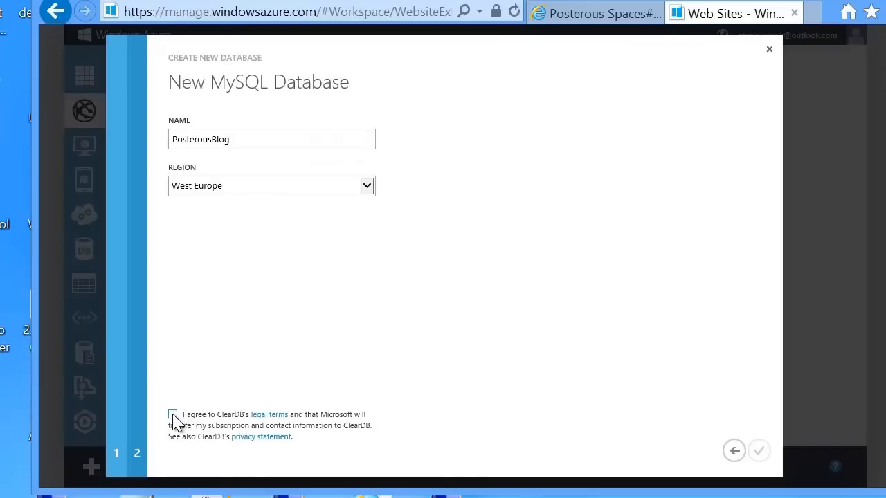
{"action": "left_click", "coordinate": [760, 452]}
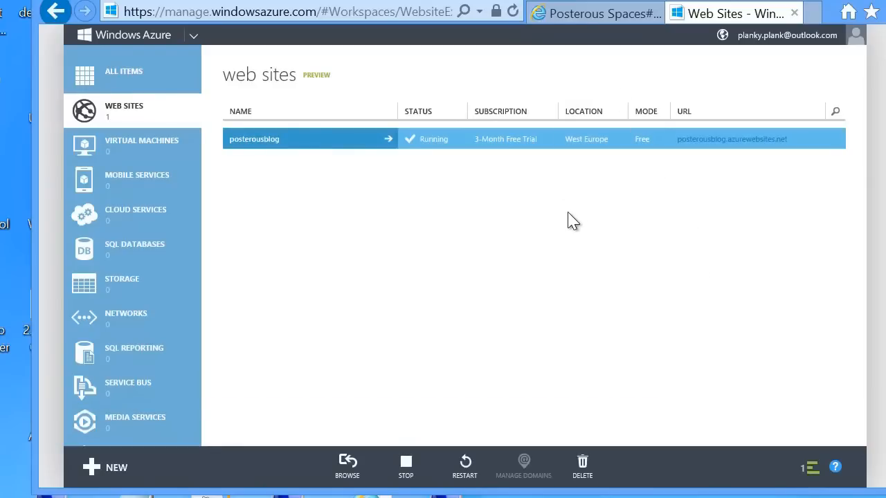
Step: Open the new posterousblog site and enter PosterousBlog as the site title
{"action": "left_click", "coordinate": [732, 143]}
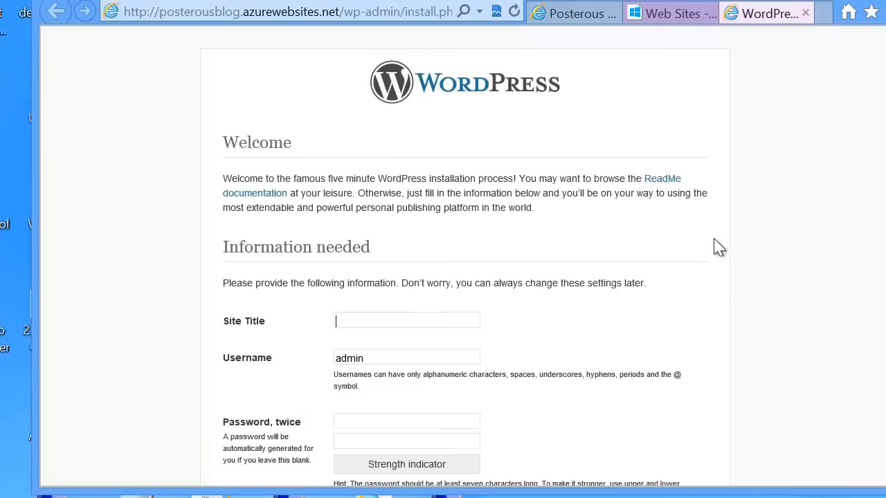
{"action": "left_click", "coordinate": [363, 322]}
{"action": "type", "text": "Mr Spock's"}
{"action": "key", "text": "BackSpace"}
{"action": "key", "text": "BackSpace"}
{"action": "key", "text": "BackSpace"}
{"action": "key", "text": "BackSpace"}
{"action": "key", "text": "BackSpace"}
{"action": "key", "text": "BackSpace"}
{"action": "key", "text": "BackSpace"}
{"action": "key", "text": "BackSpace"}
{"action": "key", "text": "BackSpace"}
{"action": "key", "text": "BackSpace"}
{"action": "type", "text": "PosterousBlog"}
{"action": "scroll", "coordinate": [587, 362], "scroll_direction": "down", "scroll_amount": 2}
Step: Set the admin password and e-mail, then run the WordPress installation
{"action": "left_click", "coordinate": [369, 284]}
{"action": "type", "text": "********"}
{"action": "key", "text": "Tab"}
{"action": "type", "text": "********"}
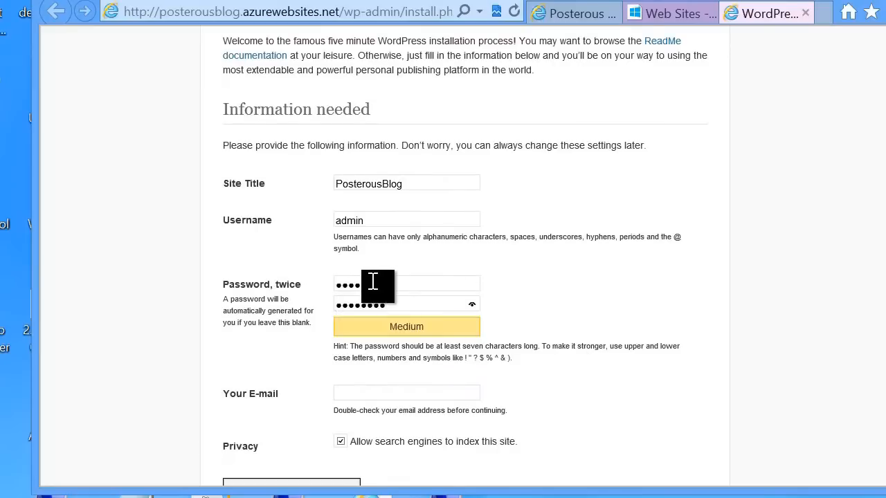
{"action": "left_click", "coordinate": [451, 394]}
{"action": "scroll", "coordinate": [574, 395], "scroll_direction": "down", "scroll_amount": 1}
{"action": "key", "text": "Return"}
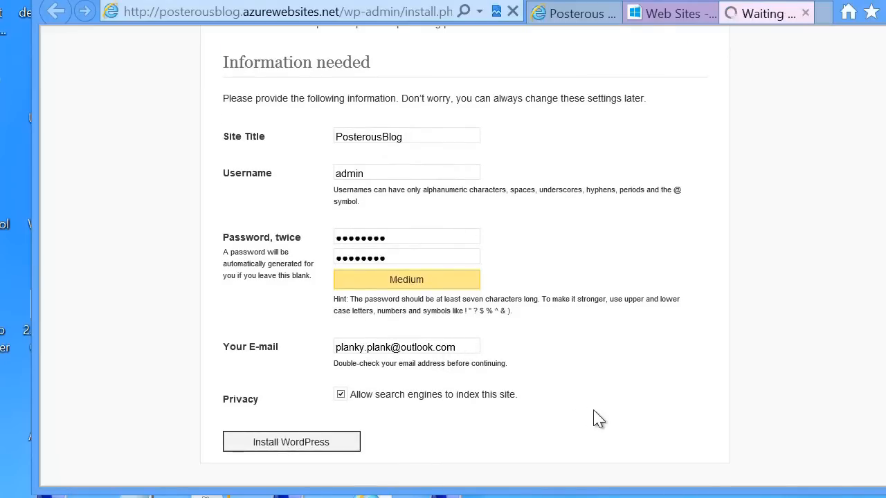
Step: Log in to WordPress as admin with remember-me ticked
{"action": "left_click", "coordinate": [245, 298]}
{"action": "left_click", "coordinate": [419, 206]}
{"action": "type", "text": "admin"}
{"action": "key", "text": "Tab"}
{"action": "type", "text": "********"}
{"action": "left_click", "coordinate": [385, 287]}
{"action": "left_click", "coordinate": [533, 299]}
Step: Change the tagline to 'Migrated from Posterous' in the customizer and publish it
{"action": "left_click", "coordinate": [253, 201]}
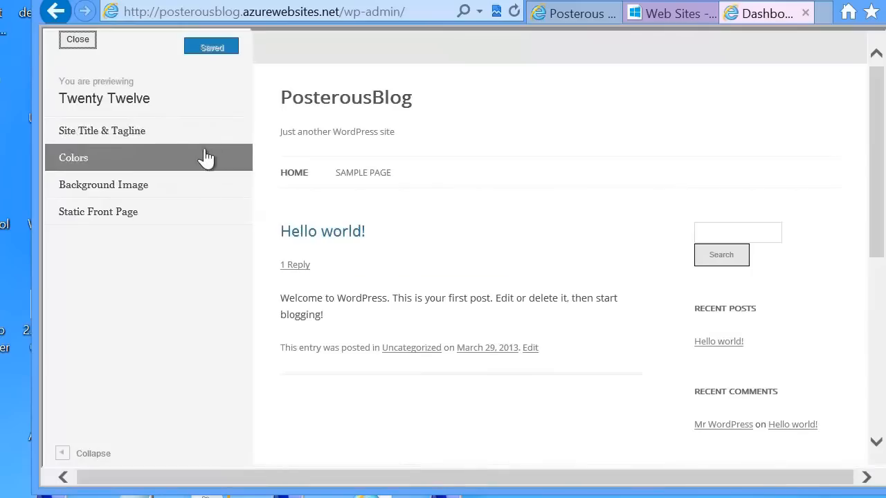
{"action": "left_click", "coordinate": [115, 132]}
{"action": "left_click_drag", "start_coordinate": [186, 217], "coordinate": [60, 164]}
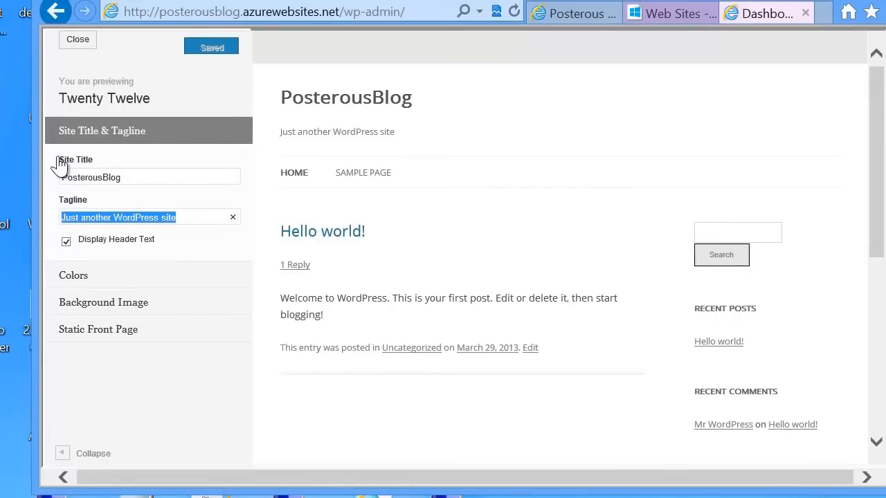
{"action": "type", "text": "Migrated from Posterous"}
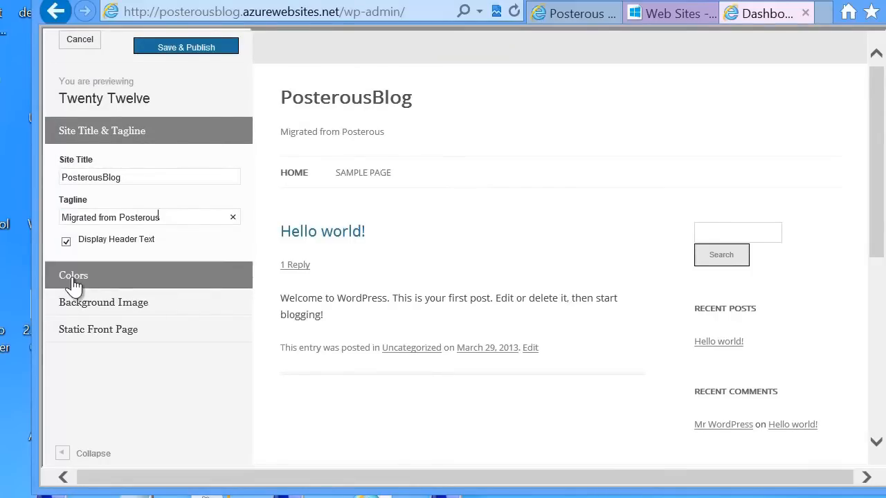
{"action": "left_click", "coordinate": [75, 280]}
{"action": "left_click", "coordinate": [93, 266]}
{"action": "left_click", "coordinate": [204, 51]}
{"action": "scroll", "coordinate": [500, 259], "scroll_direction": "down", "scroll_amount": 5}
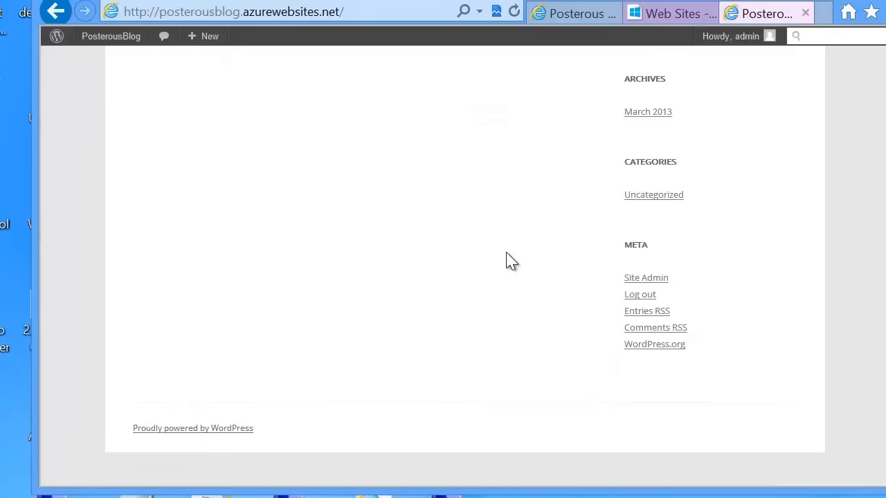
{"action": "scroll", "coordinate": [507, 257], "scroll_direction": "up", "scroll_amount": 5}
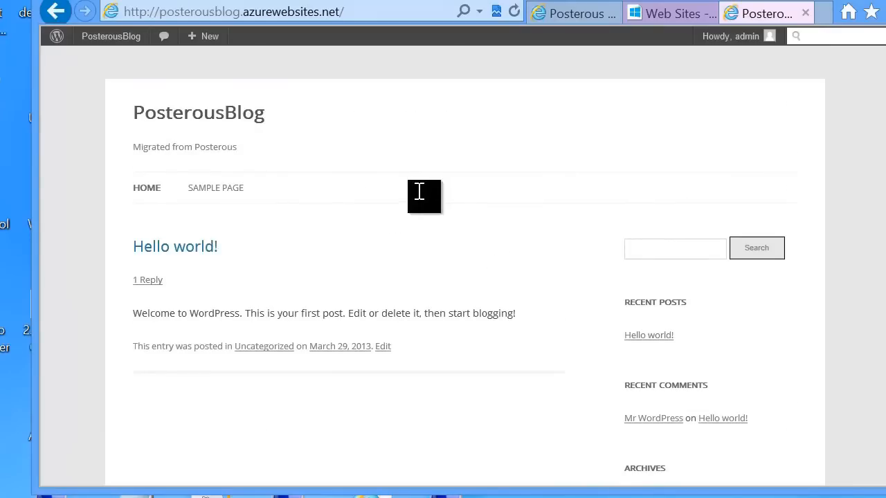
Step: Go to the site's /wp-admin address
{"action": "left_click", "coordinate": [363, 12]}
{"action": "left_click", "coordinate": [363, 12]}
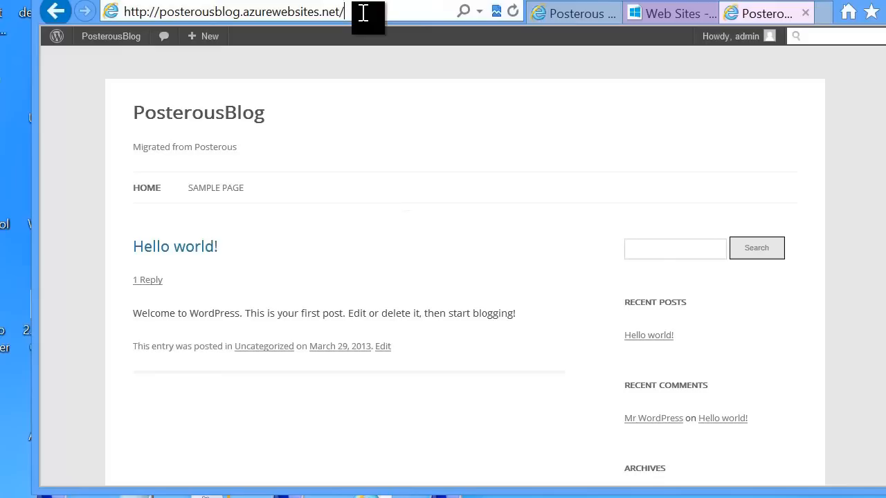
{"action": "type", "text": "w"}
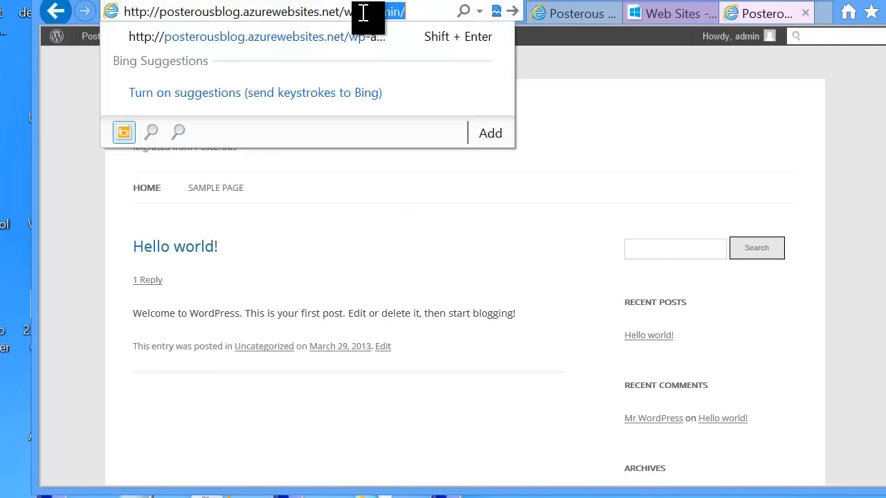
{"action": "type", "text": "p-admin"}
{"action": "key", "text": "Return"}
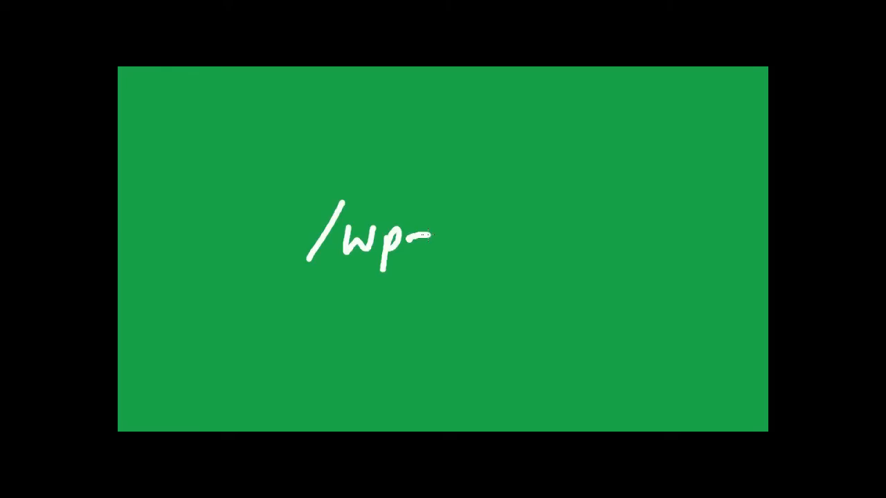
Step: On the whiteboard, complete /wp-admin, fill the FTP client circle and write the FileZilla link
{"action": "mouse_move", "coordinate": [464, 232]}
{"action": "left_mouse_down"}
{"action": "mouse_move", "coordinate": [529, 244]}
{"action": "mouse_move", "coordinate": [553, 229]}
{"action": "mouse_move", "coordinate": [581, 256]}
{"action": "left_mouse_up"}
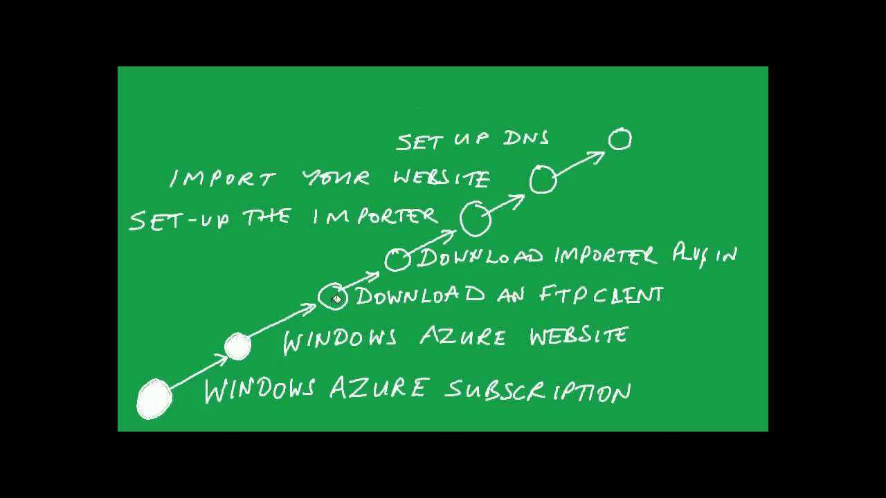
{"action": "left_click_drag", "start_coordinate": [335, 297], "coordinate": [330, 304]}
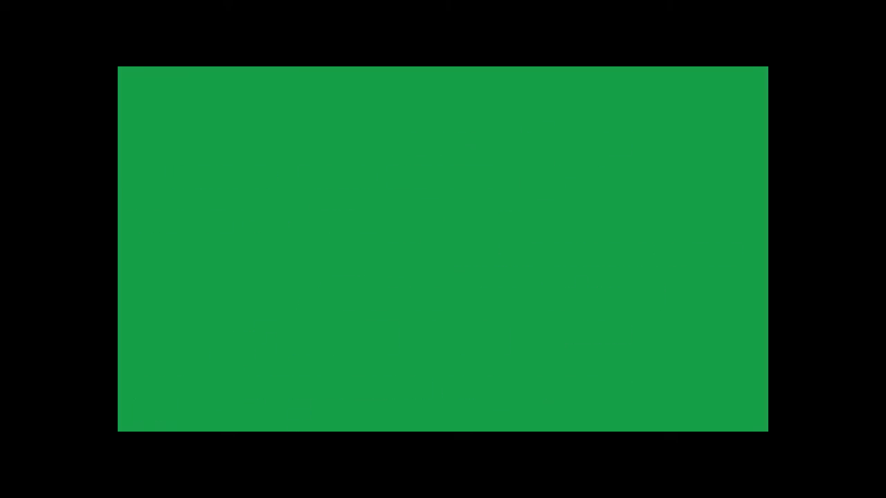
{"action": "mouse_move", "coordinate": [249, 218]}
{"action": "left_mouse_down"}
{"action": "mouse_move", "coordinate": [266, 256]}
{"action": "mouse_move", "coordinate": [342, 223]}
{"action": "mouse_move", "coordinate": [423, 241]}
{"action": "mouse_move", "coordinate": [664, 239]}
{"action": "mouse_move", "coordinate": [673, 255]}
{"action": "left_mouse_up"}
{"action": "left_click", "coordinate": [613, 223]}
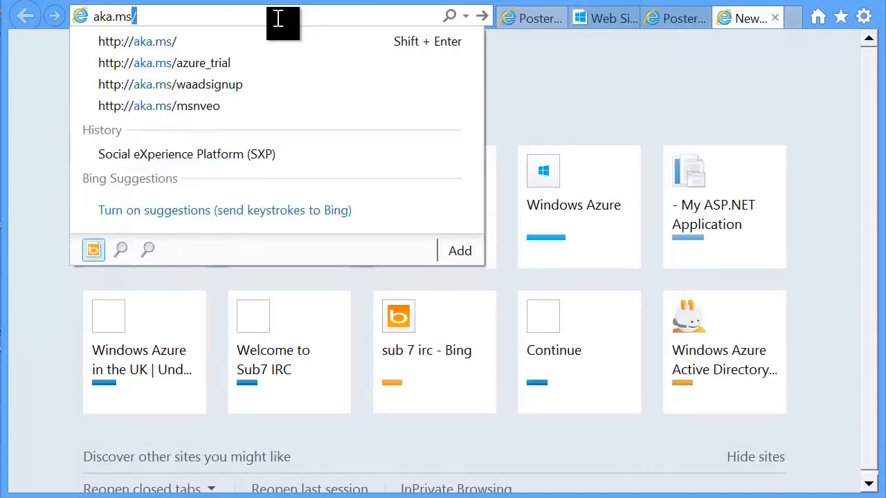
Step: Browse to aka.ms/filezilla and save the FileZilla win32 zip via Save As
{"action": "type", "text": "/filezilla"}
{"action": "key", "text": "Return"}
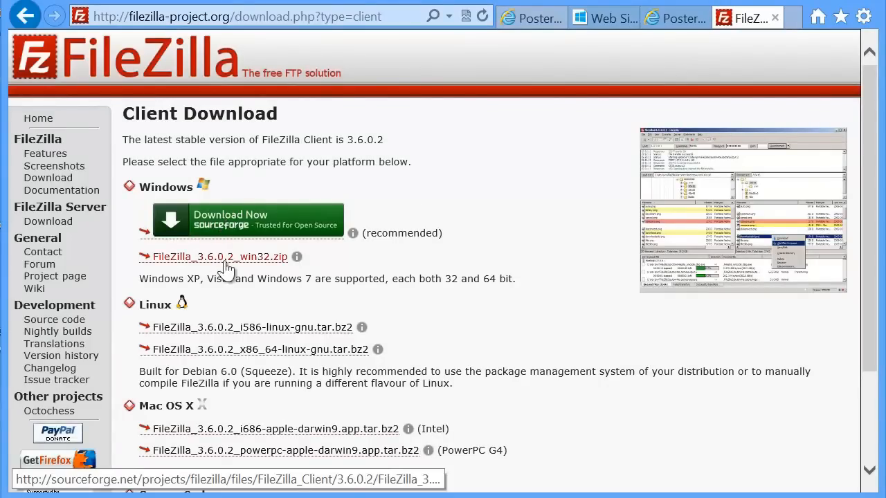
{"action": "left_click", "coordinate": [256, 258]}
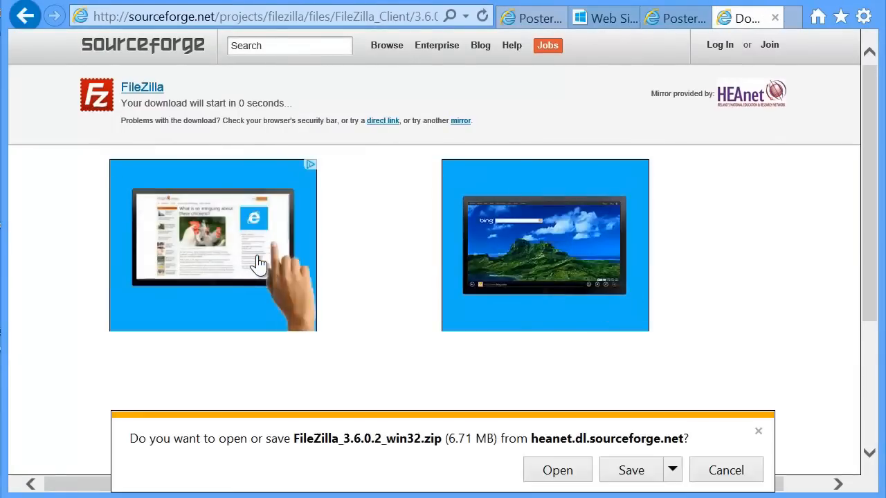
{"action": "left_click", "coordinate": [673, 471]}
{"action": "left_click", "coordinate": [647, 497]}
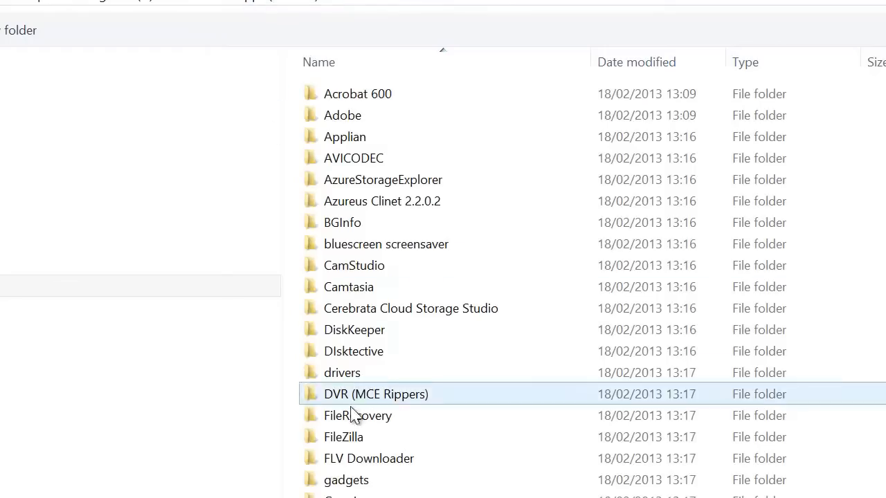
Step: Save the zip into the FileZilla folder and show it in Explorer
{"action": "double_click", "coordinate": [348, 438]}
{"action": "key", "text": "Return"}
{"action": "left_click", "coordinate": [583, 470]}
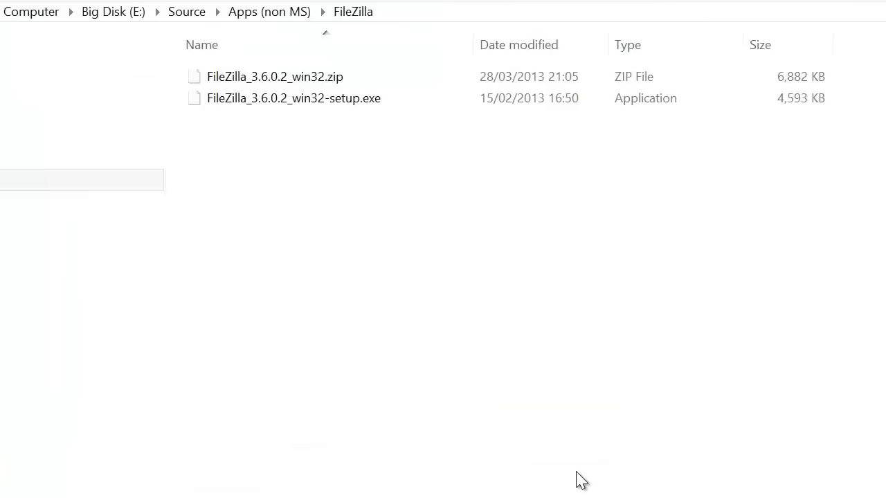
Step: Extract the FileZilla zip with WinZip's Extract to, using the evaluation version
{"action": "right_click", "coordinate": [311, 74]}
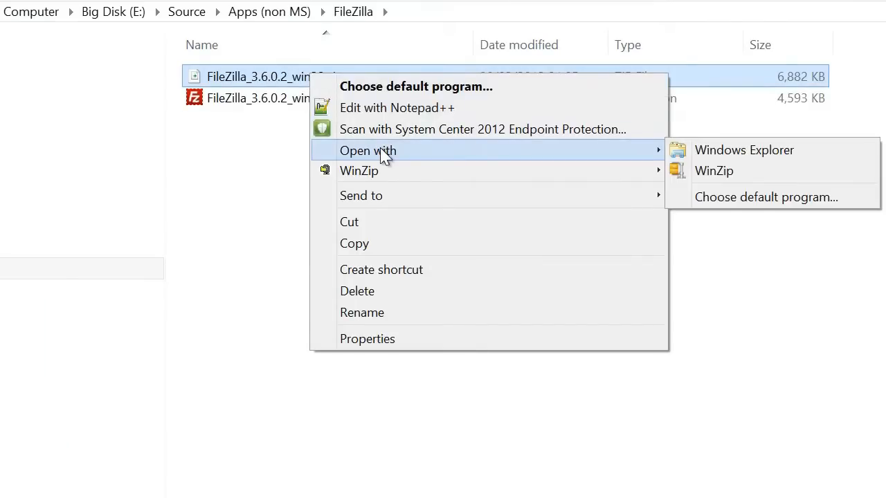
{"action": "mouse_move", "coordinate": [415, 194]}
{"action": "mouse_move", "coordinate": [443, 171]}
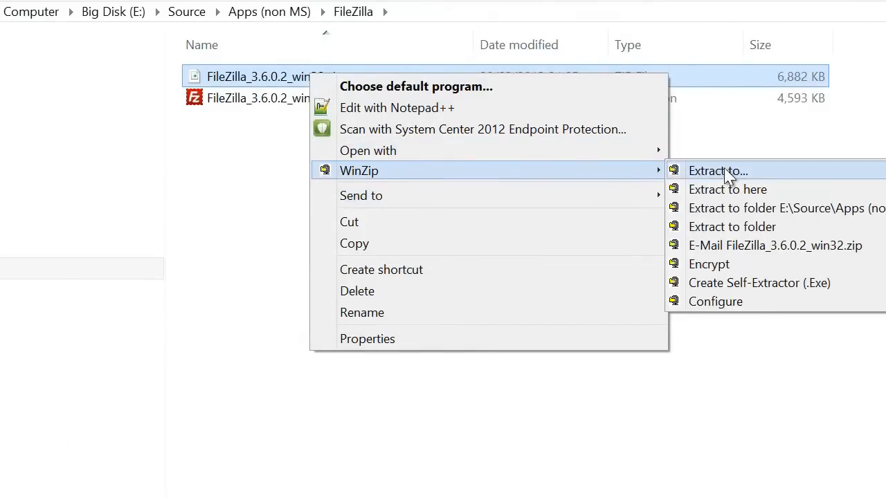
{"action": "left_click", "coordinate": [686, 172]}
{"action": "left_click", "coordinate": [511, 293]}
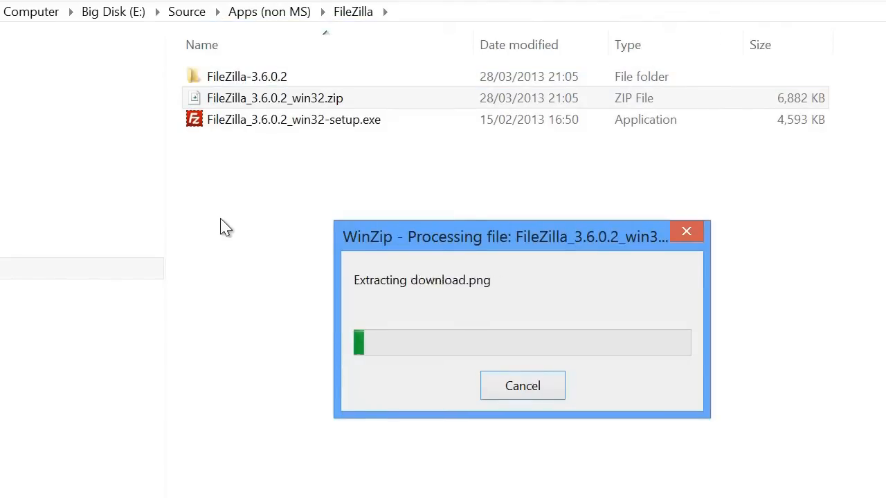
Step: Open the FileZilla-3.6.0.2 folder to filezilla.exe and tick the importer plugin step
{"action": "double_click", "coordinate": [254, 76]}
{"action": "left_click", "coordinate": [235, 166]}
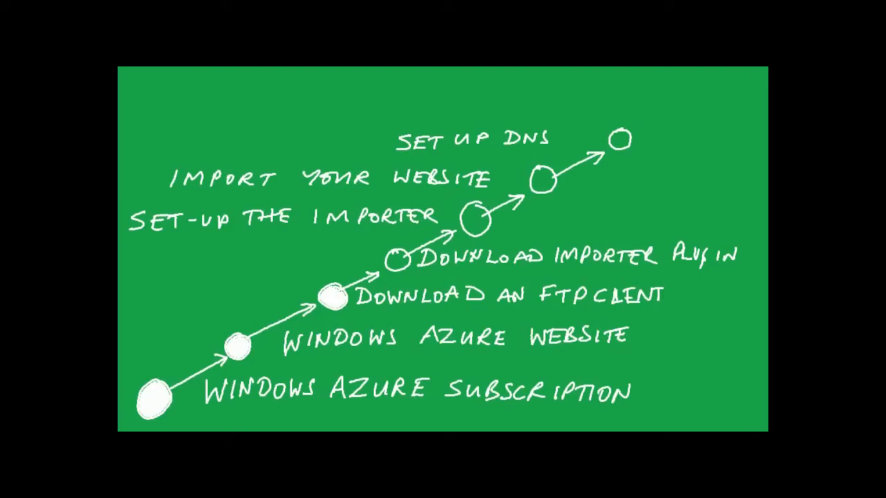
{"action": "left_click", "coordinate": [399, 261]}
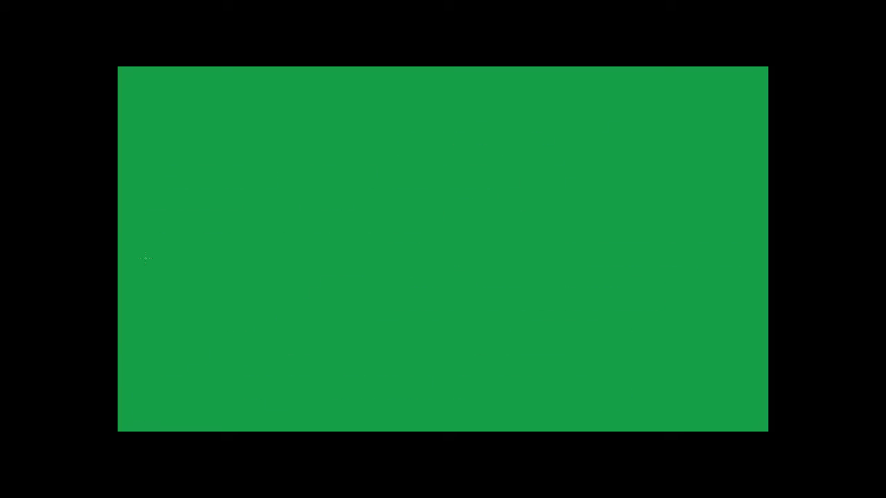
{"action": "mouse_move", "coordinate": [147, 220]}
{"action": "left_mouse_down"}
{"action": "mouse_move", "coordinate": [159, 258]}
{"action": "mouse_move", "coordinate": [191, 220]}
{"action": "mouse_move", "coordinate": [222, 238]}
{"action": "mouse_move", "coordinate": [224, 260]}
{"action": "left_mouse_up"}
{"action": "left_click", "coordinate": [219, 234]}
{"action": "left_click", "coordinate": [220, 250]}
{"action": "left_click_drag", "start_coordinate": [250, 222], "coordinate": [237, 258]}
{"action": "left_click_drag", "start_coordinate": [265, 238], "coordinate": [276, 256]}
{"action": "mouse_move", "coordinate": [288, 230]}
{"action": "left_mouse_down"}
{"action": "mouse_move", "coordinate": [291, 249]}
{"action": "mouse_move", "coordinate": [345, 256]}
{"action": "left_mouse_up"}
{"action": "left_click_drag", "start_coordinate": [356, 237], "coordinate": [349, 254]}
{"action": "mouse_move", "coordinate": [375, 215]}
{"action": "left_mouse_down"}
{"action": "mouse_move", "coordinate": [362, 267]}
{"action": "mouse_move", "coordinate": [379, 277]}
{"action": "left_mouse_up"}
{"action": "left_click_drag", "start_coordinate": [380, 246], "coordinate": [380, 259]}
{"action": "mouse_move", "coordinate": [411, 241]}
{"action": "left_mouse_down"}
{"action": "mouse_move", "coordinate": [403, 259]}
{"action": "mouse_move", "coordinate": [422, 257]}
{"action": "left_mouse_up"}
{"action": "left_click_drag", "start_coordinate": [452, 242], "coordinate": [473, 242]}
{"action": "left_click_drag", "start_coordinate": [481, 239], "coordinate": [499, 255]}
{"action": "mouse_move", "coordinate": [510, 245]}
{"action": "left_mouse_down"}
{"action": "mouse_move", "coordinate": [526, 245]}
{"action": "mouse_move", "coordinate": [548, 220]}
{"action": "left_mouse_up"}
{"action": "left_click_drag", "start_coordinate": [554, 247], "coordinate": [582, 236]}
{"action": "left_click_drag", "start_coordinate": [582, 245], "coordinate": [608, 255]}
{"action": "mouse_move", "coordinate": [614, 242]}
{"action": "left_mouse_down"}
{"action": "mouse_move", "coordinate": [637, 255]}
{"action": "mouse_move", "coordinate": [641, 271]}
{"action": "left_mouse_up"}
{"action": "mouse_move", "coordinate": [655, 239]}
{"action": "left_mouse_down"}
{"action": "mouse_move", "coordinate": [690, 238]}
{"action": "mouse_move", "coordinate": [688, 251]}
{"action": "left_mouse_up"}
{"action": "left_click_drag", "start_coordinate": [681, 225], "coordinate": [747, 236]}
{"action": "left_click", "coordinate": [607, 225]}
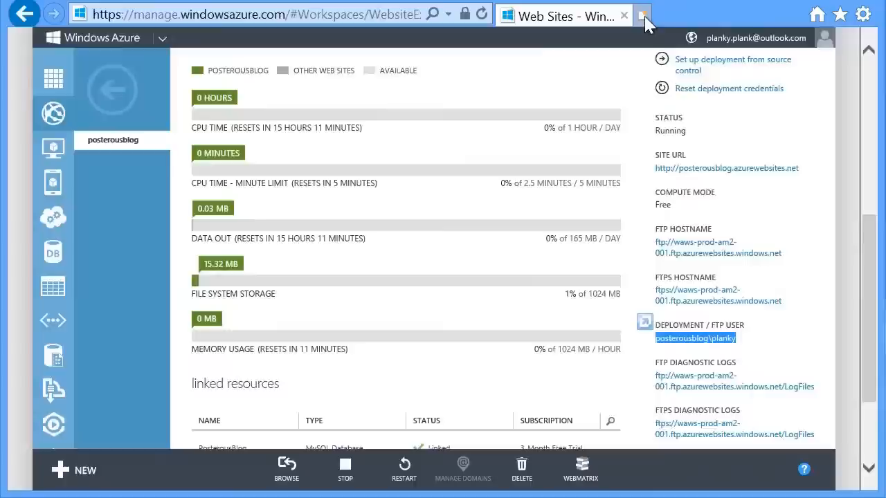
Step: Go to aka.ms/posterousimporter in a new browser tab and save the Posterous Importer 0.10 zip
{"action": "left_click", "coordinate": [639, 14]}
{"action": "type", "text": "aka.ms/"}
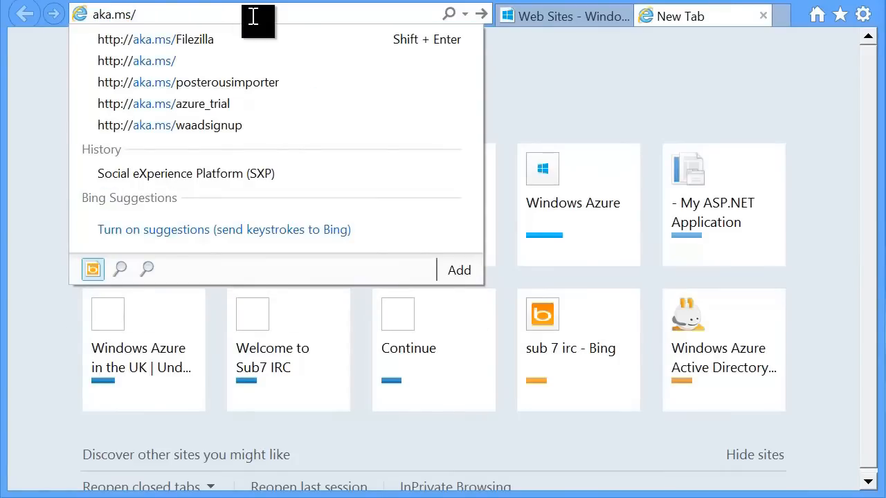
{"action": "type", "text": "posterousimporter"}
{"action": "key", "text": "Return"}
{"action": "left_click", "coordinate": [671, 216]}
{"action": "left_click", "coordinate": [647, 470]}
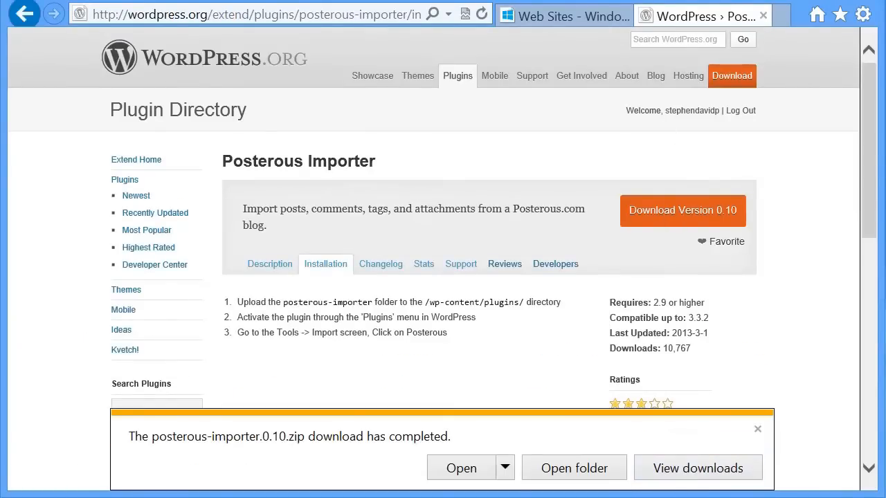
{"action": "left_click", "coordinate": [757, 429]}
{"action": "left_click", "coordinate": [762, 16]}
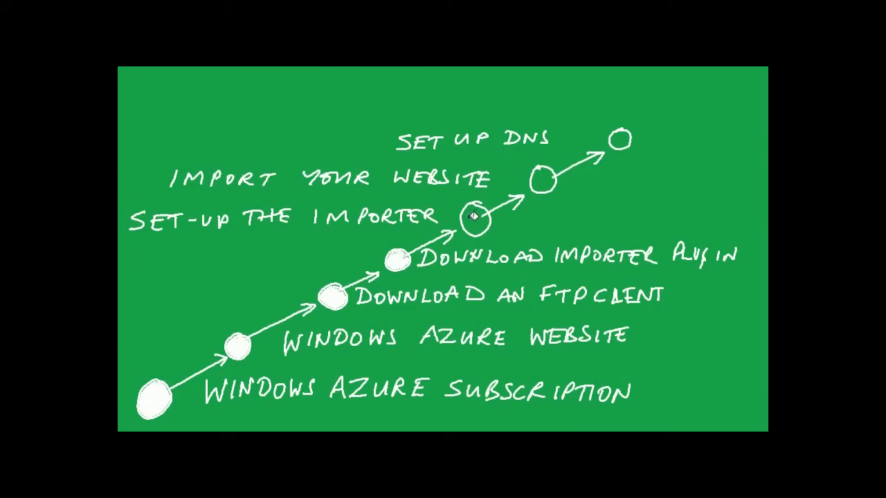
Step: Mark Set-up the importer as done and open the posterousblog website's Dashboard in Web Sites
{"action": "left_click", "coordinate": [474, 217]}
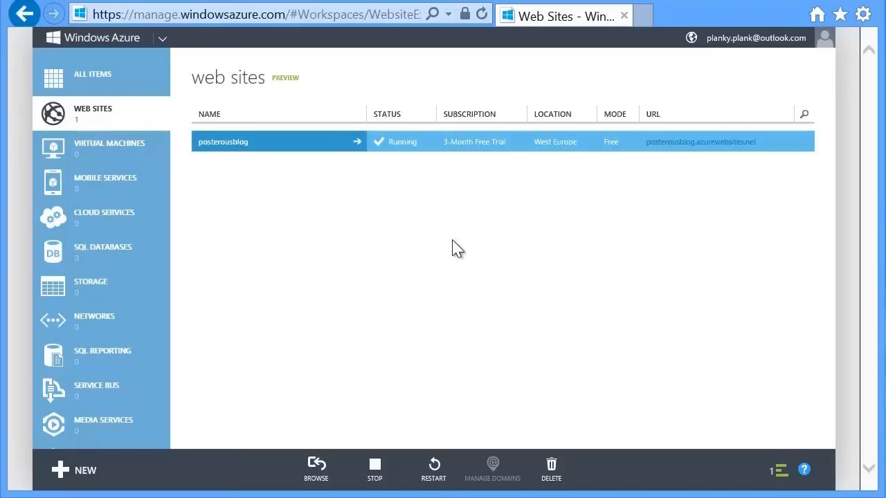
{"action": "left_click", "coordinate": [360, 145]}
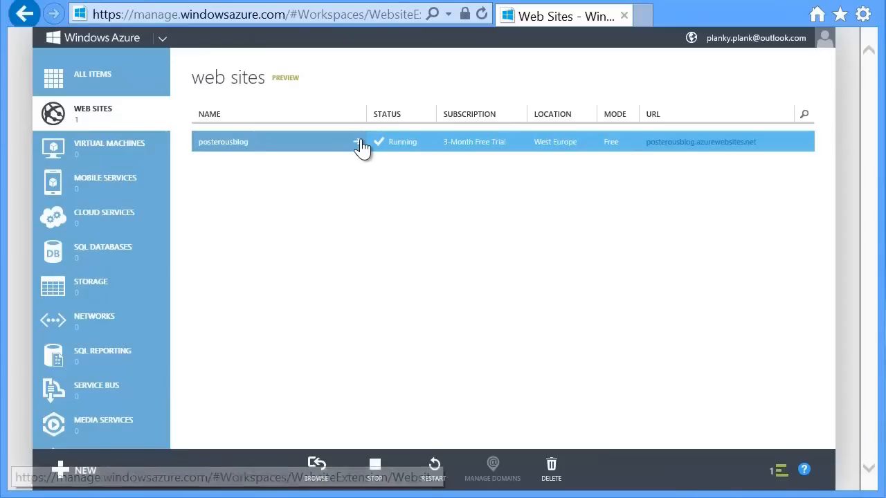
{"action": "left_click", "coordinate": [243, 111]}
{"action": "left_click_drag", "start_coordinate": [871, 216], "coordinate": [872, 310]}
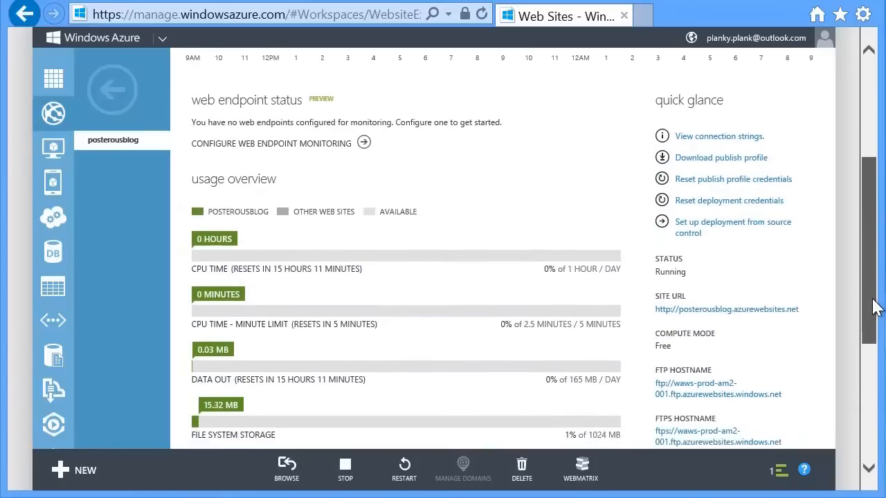
Step: Reset the deployment credentials with a new FTP user name and password, then select the FTP hostname
{"action": "left_click", "coordinate": [702, 200]}
{"action": "left_click", "coordinate": [332, 308]}
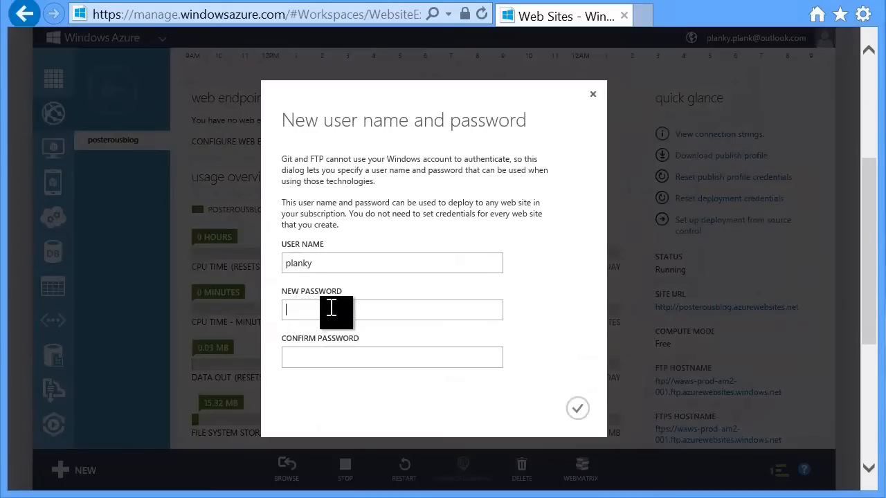
{"action": "type", "text": "••"}
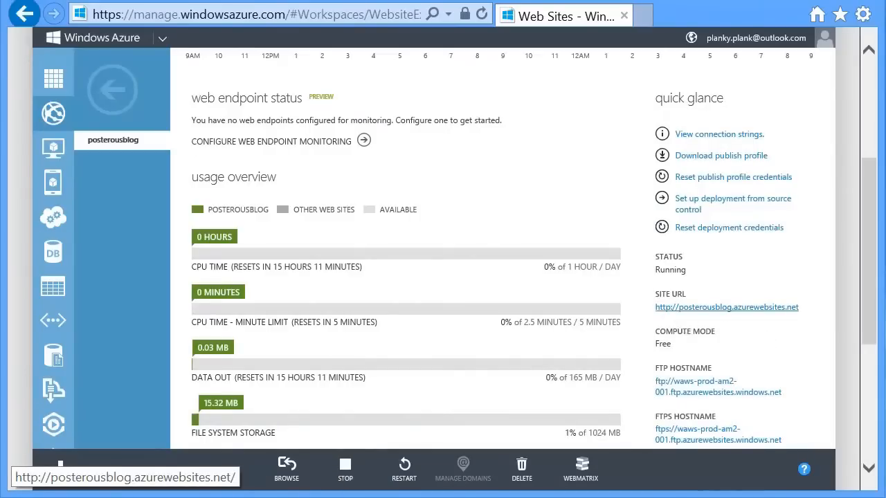
{"action": "left_click_drag", "start_coordinate": [793, 404], "coordinate": [681, 389]}
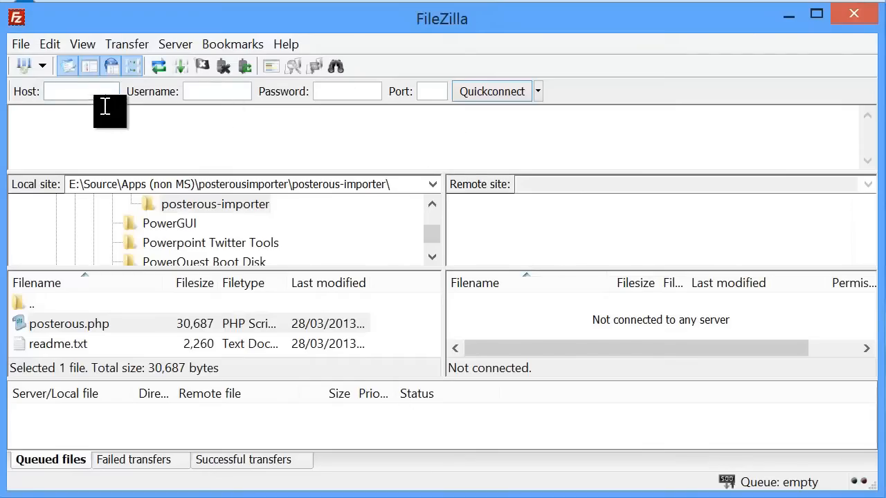
Step: Fill FileZilla's Host with the FTP hostname and Username with the deployment user, add the password, and Quickconnect
{"action": "key", "text": "ctrl+v"}
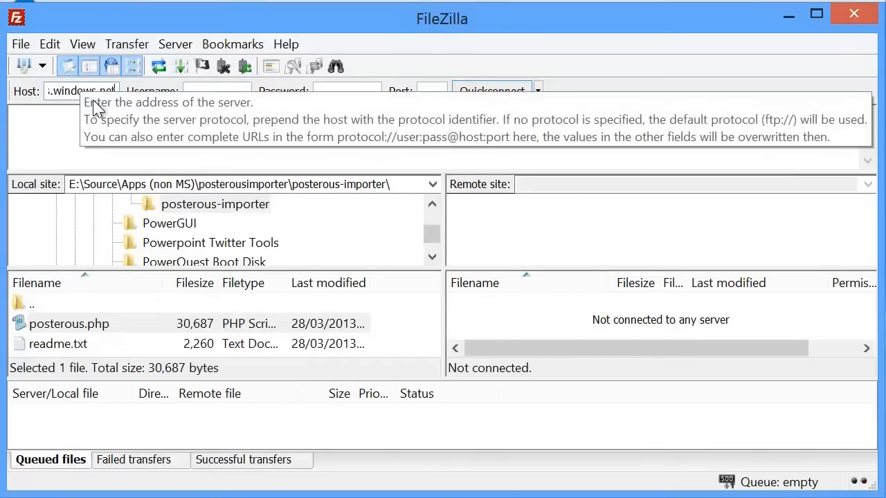
{"action": "left_click", "coordinate": [212, 97]}
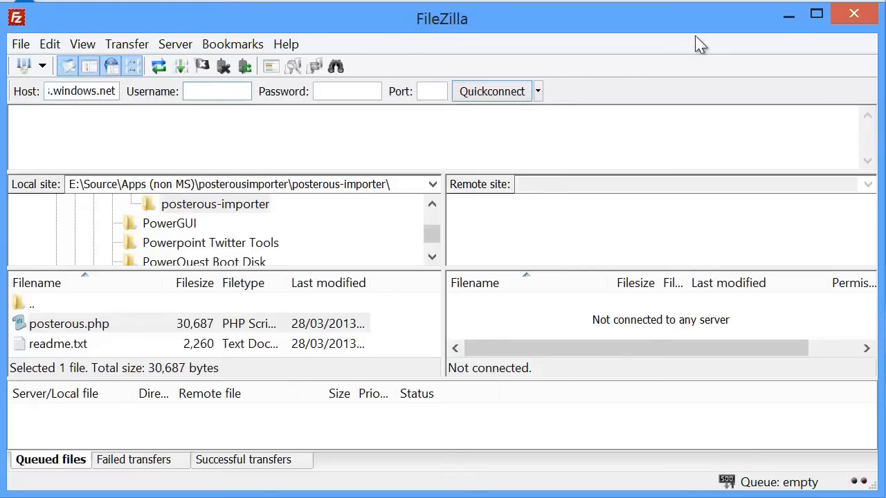
{"action": "left_click", "coordinate": [789, 18]}
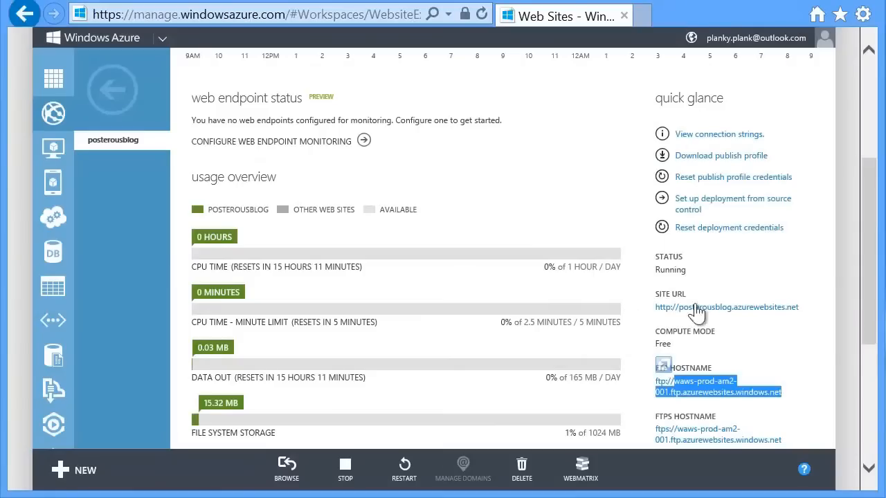
{"action": "scroll", "coordinate": [723, 329], "scroll_direction": "down", "scroll_amount": 4}
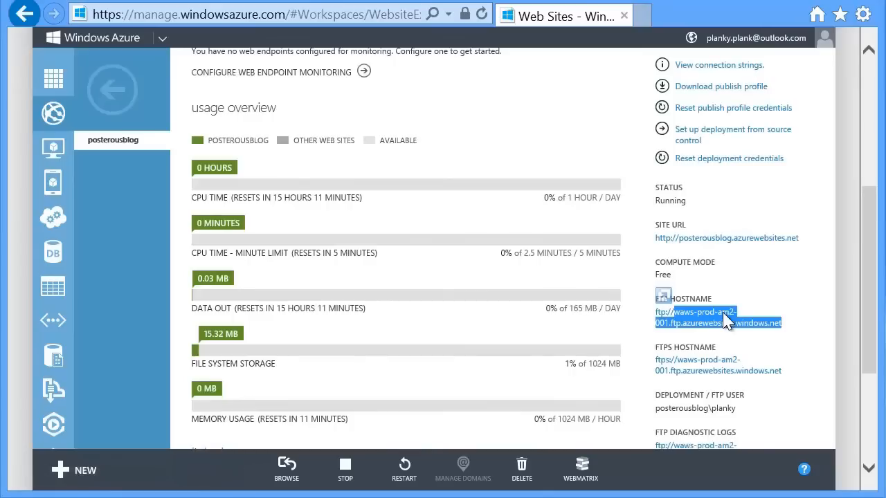
{"action": "left_click_drag", "start_coordinate": [743, 339], "coordinate": [661, 351]}
{"action": "key", "text": "ctrl+c"}
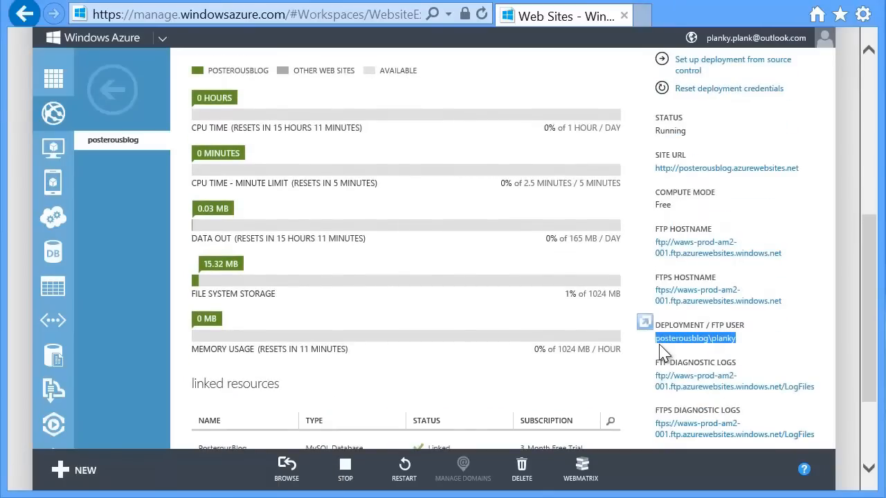
{"action": "key", "text": "alt+Tab"}
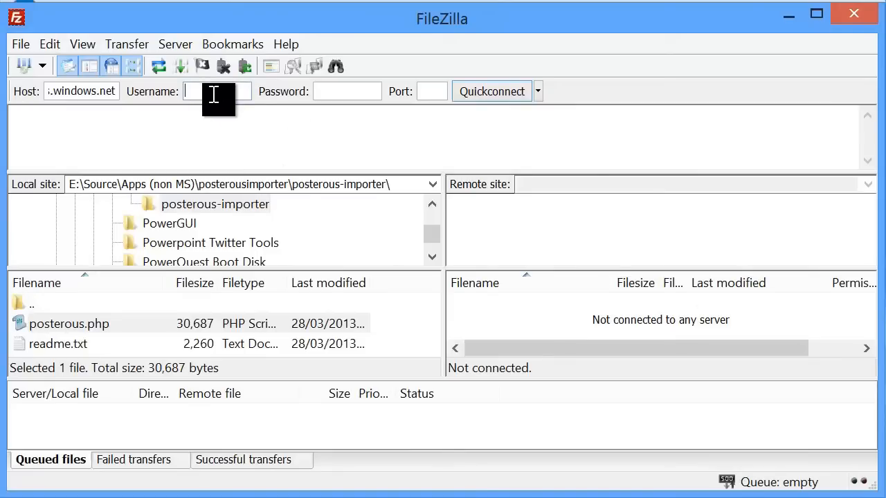
{"action": "key", "text": "ctrl+v"}
{"action": "left_click", "coordinate": [362, 95]}
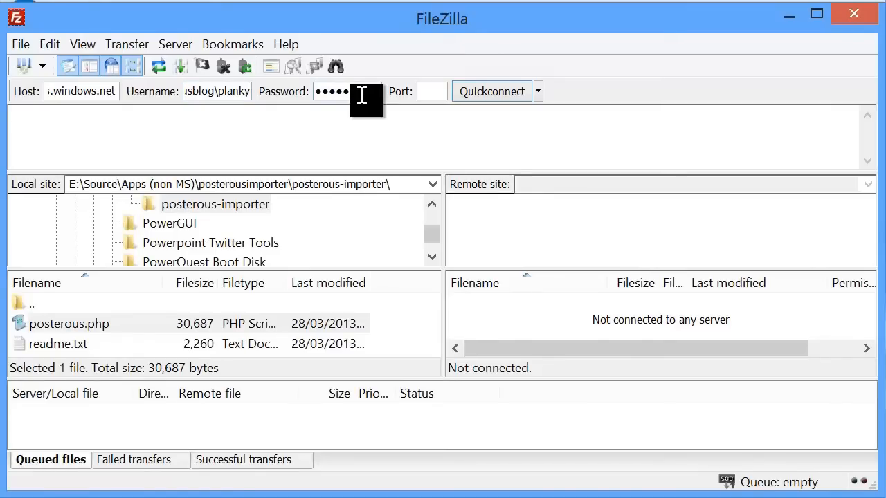
{"action": "left_click", "coordinate": [499, 101]}
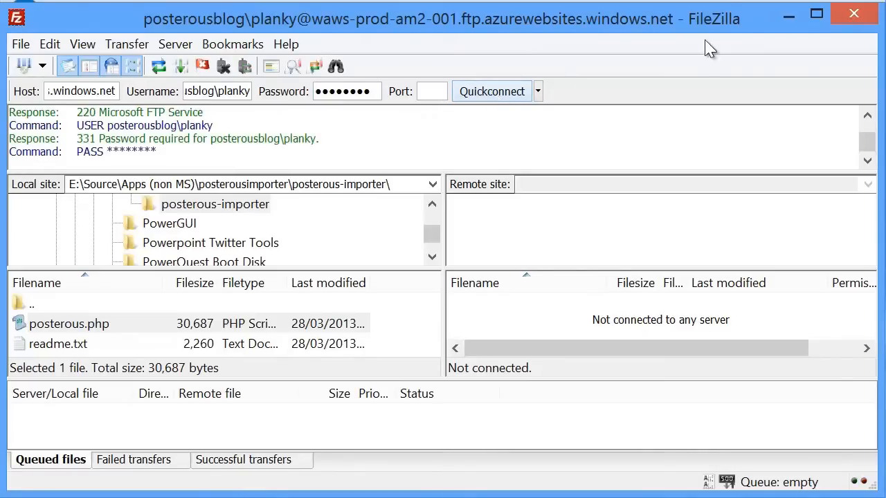
Step: Minimize FileZilla and sketch posterous.php moving into site/wwwroot/wp-content/plugins on the whiteboard
{"action": "left_click", "coordinate": [787, 19]}
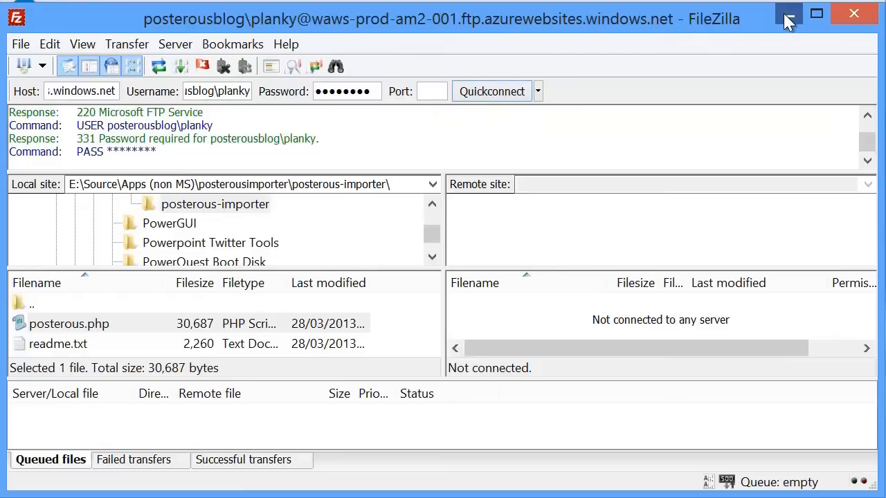
{"action": "left_click", "coordinate": [788, 19]}
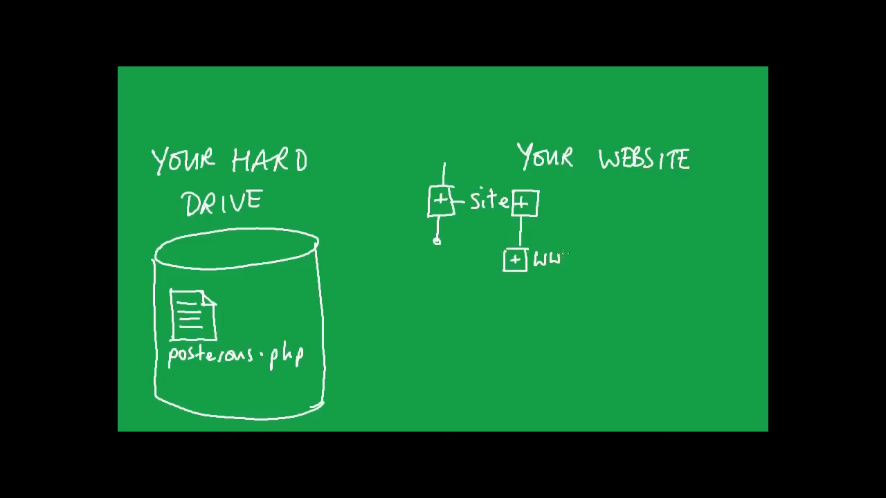
{"action": "left_click_drag", "start_coordinate": [587, 299], "coordinate": [597, 299]}
{"action": "left_click_drag", "start_coordinate": [616, 292], "coordinate": [630, 292]}
{"action": "left_click_drag", "start_coordinate": [687, 292], "coordinate": [719, 299]}
{"action": "left_click_drag", "start_coordinate": [659, 312], "coordinate": [660, 330]}
{"action": "left_click_drag", "start_coordinate": [639, 334], "coordinate": [670, 332]}
{"action": "mouse_move", "coordinate": [623, 355]}
{"action": "left_mouse_down"}
{"action": "mouse_move", "coordinate": [622, 375]}
{"action": "mouse_move", "coordinate": [652, 378]}
{"action": "left_mouse_up"}
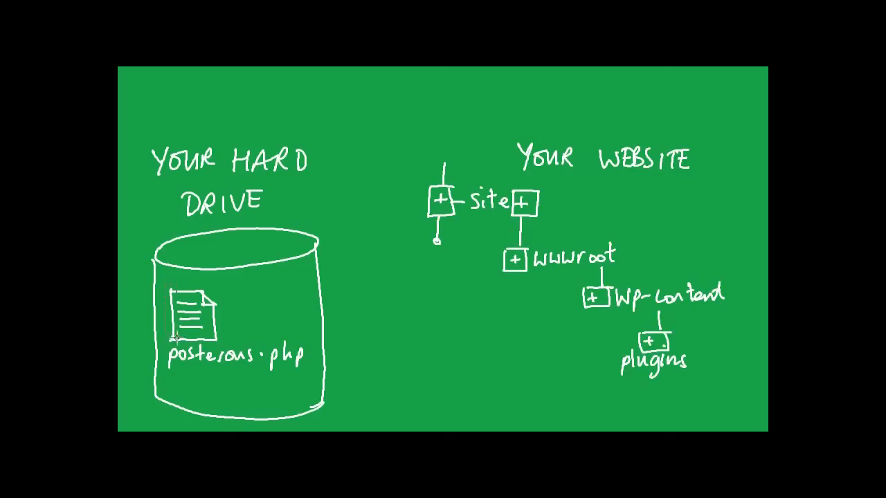
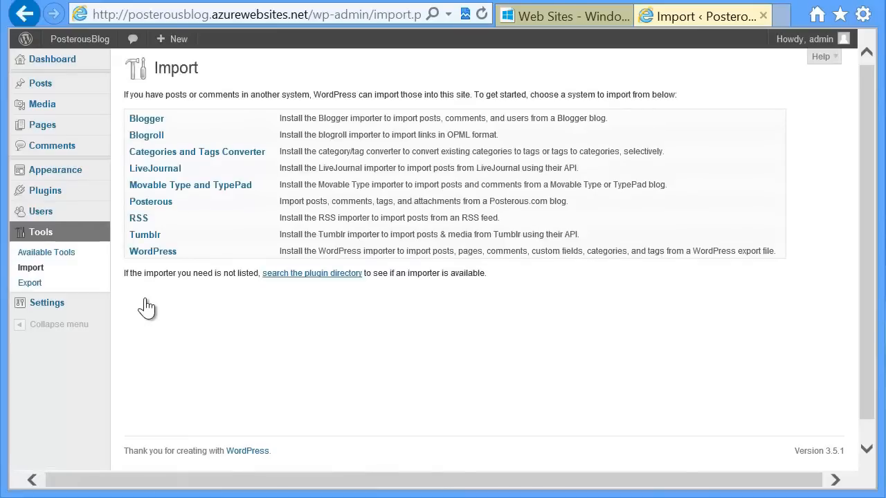
Step: Run the Posterous importer with the blog's host name, account e-mail and password
{"action": "left_click", "coordinate": [150, 202]}
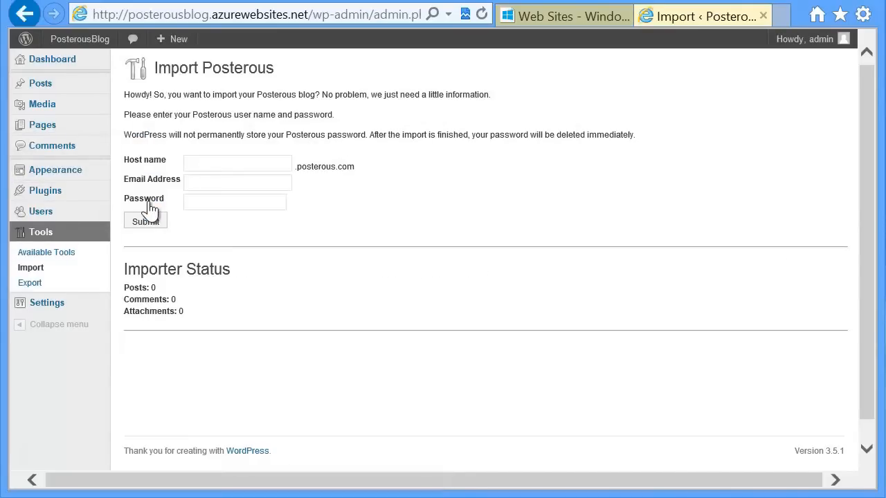
{"action": "left_click", "coordinate": [198, 162]}
{"action": "type", "text": "mrspooner"}
{"action": "left_click", "coordinate": [254, 185]}
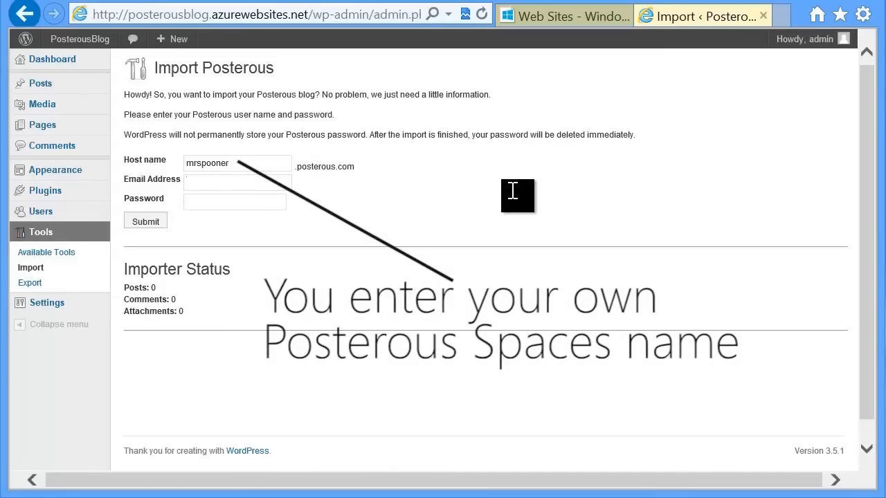
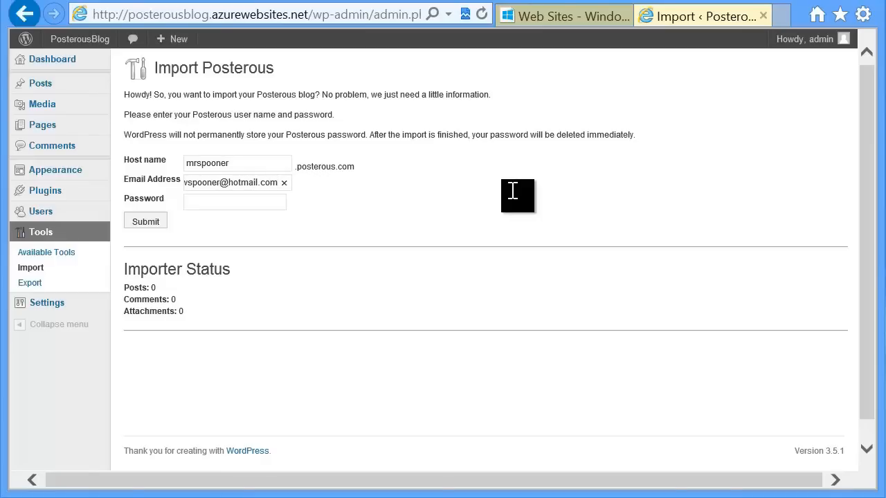
{"action": "key", "text": "Tab"}
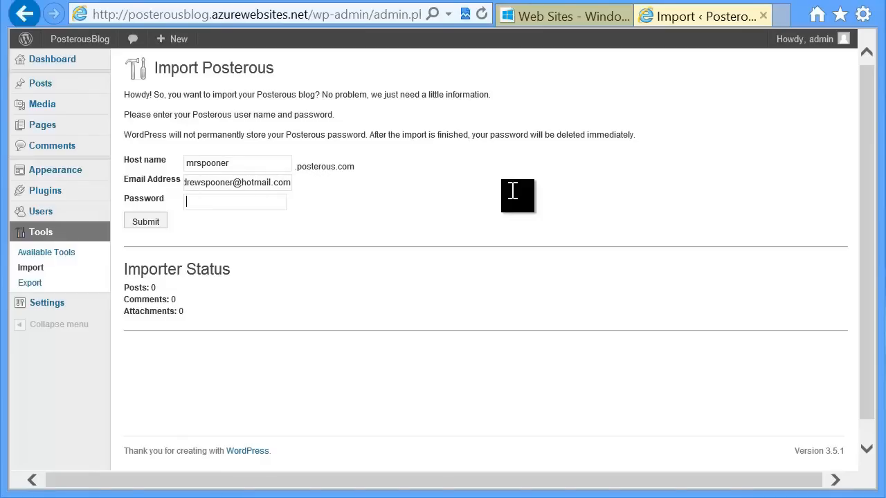
{"action": "type", "text": "•••••••••••"}
{"action": "left_click", "coordinate": [147, 223]}
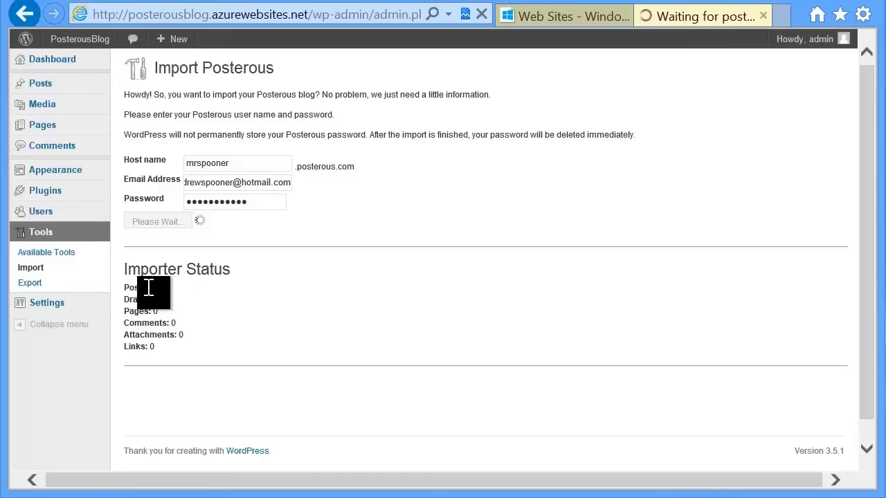
Step: Check the finished import log, then page through the Posts list of 141 imported posts
{"action": "mouse_move", "coordinate": [148, 289]}
{"action": "left_mouse_down"}
{"action": "mouse_move", "coordinate": [174, 288]}
{"action": "mouse_move", "coordinate": [139, 289]}
{"action": "left_mouse_up"}
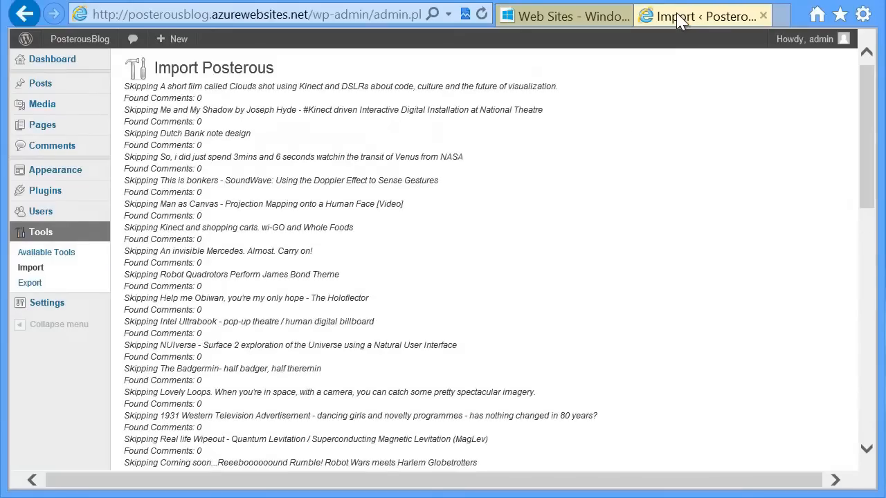
{"action": "scroll", "coordinate": [527, 270], "scroll_direction": "down", "scroll_amount": 15}
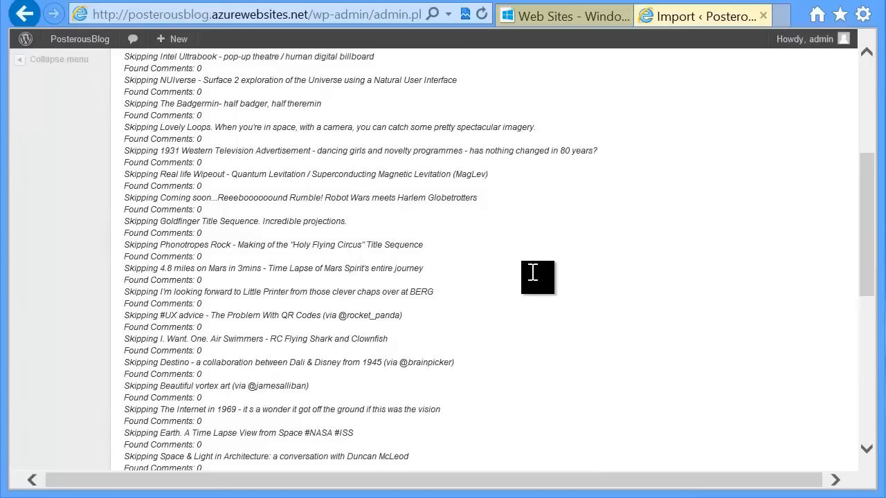
{"action": "scroll", "coordinate": [538, 282], "scroll_direction": "up", "scroll_amount": 15}
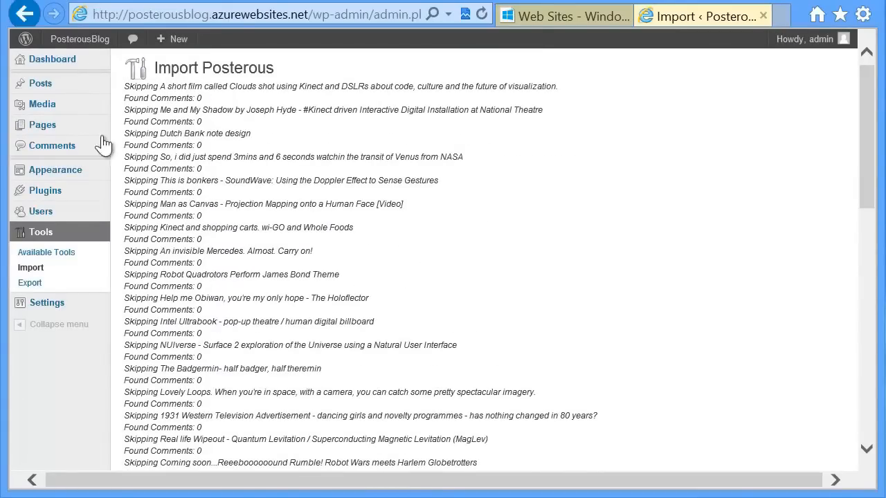
{"action": "left_click", "coordinate": [39, 85]}
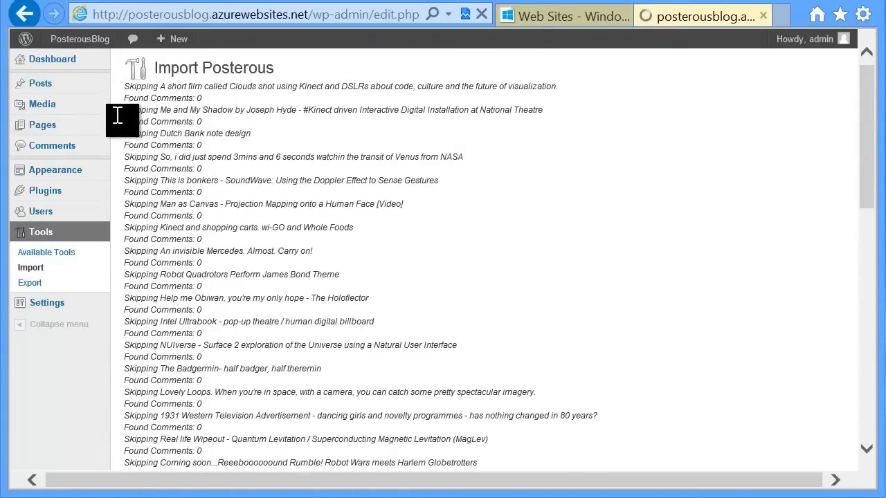
{"action": "scroll", "coordinate": [338, 223], "scroll_direction": "down", "scroll_amount": 8}
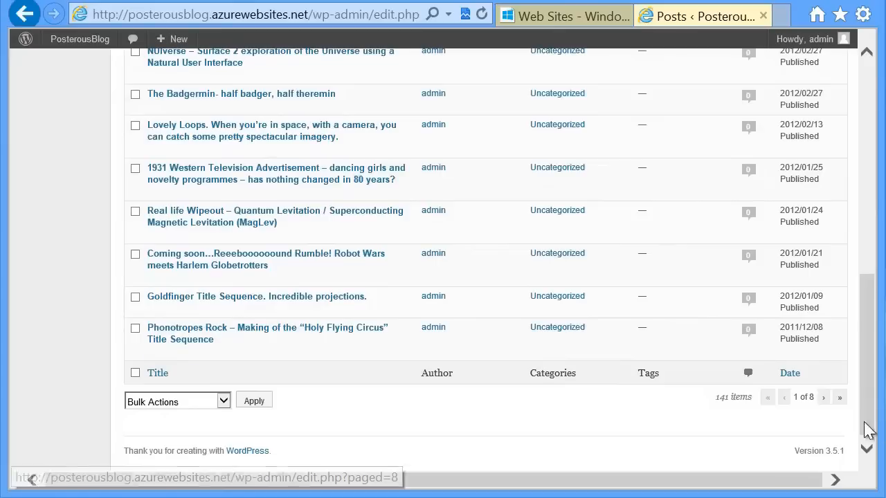
{"action": "left_click", "coordinate": [822, 400]}
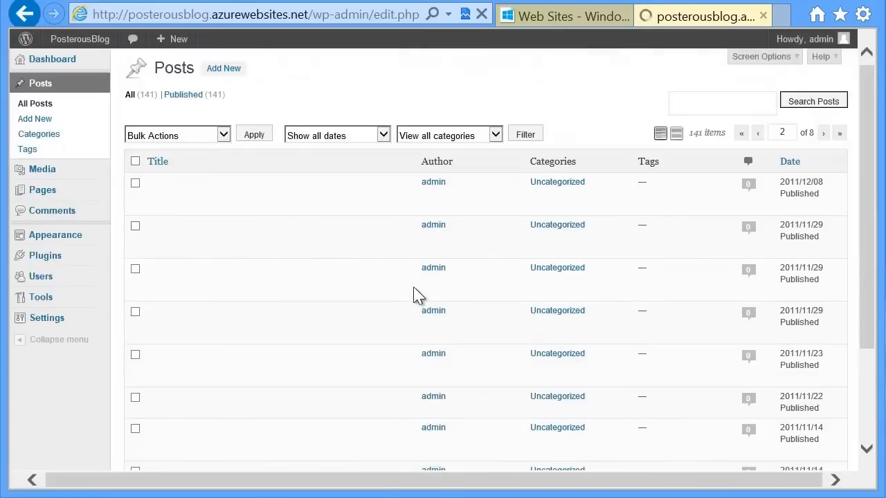
{"action": "scroll", "coordinate": [426, 301], "scroll_direction": "down", "scroll_amount": 5}
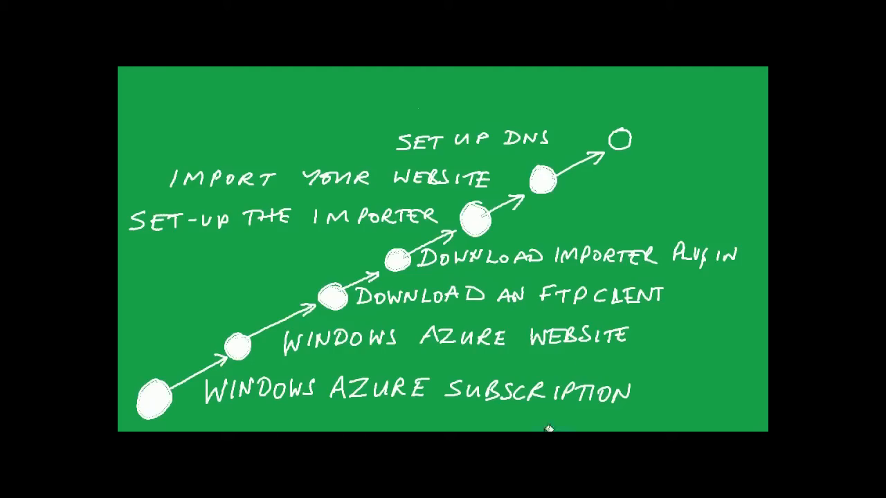
Step: Fill the Set Up DNS circle on the roadmap with the paint bucket
{"action": "left_click", "coordinate": [621, 138]}
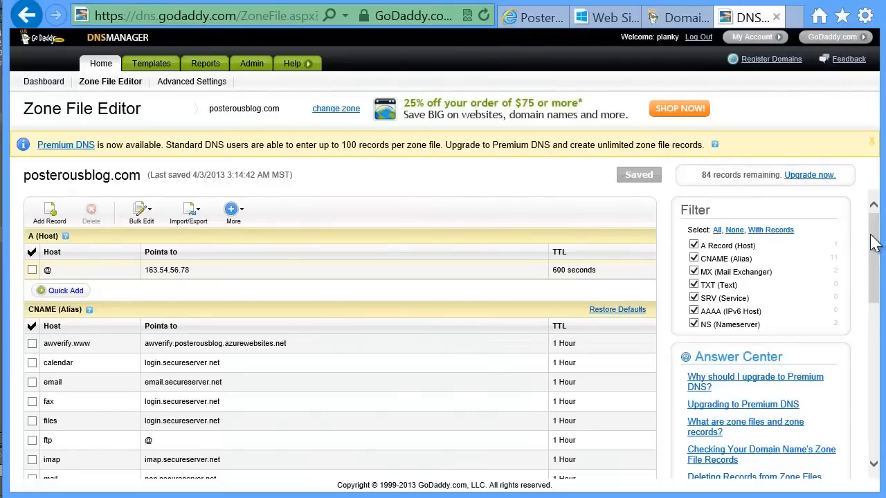
Step: Add a www CNAME pointing to posterousblog.azurewebsites.net and save the zone file
{"action": "left_click_drag", "start_coordinate": [871, 243], "coordinate": [876, 318]}
{"action": "left_click", "coordinate": [67, 322]}
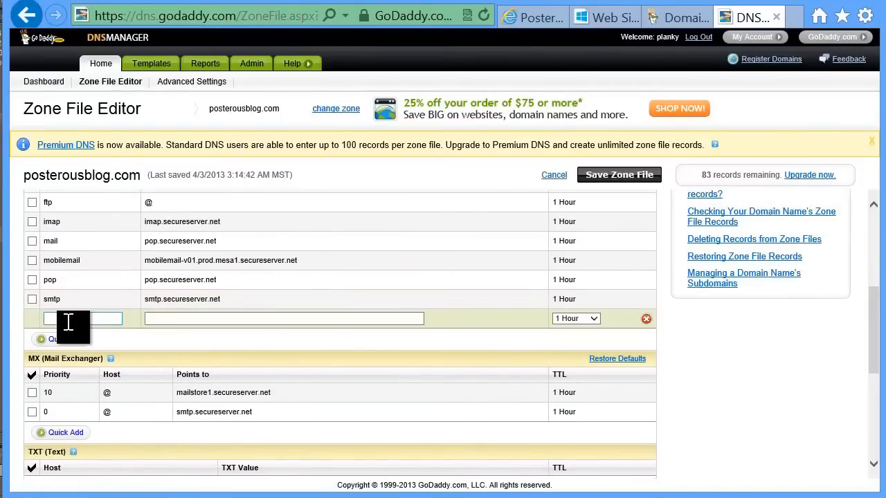
{"action": "type", "text": "www"}
{"action": "key", "text": "Tab"}
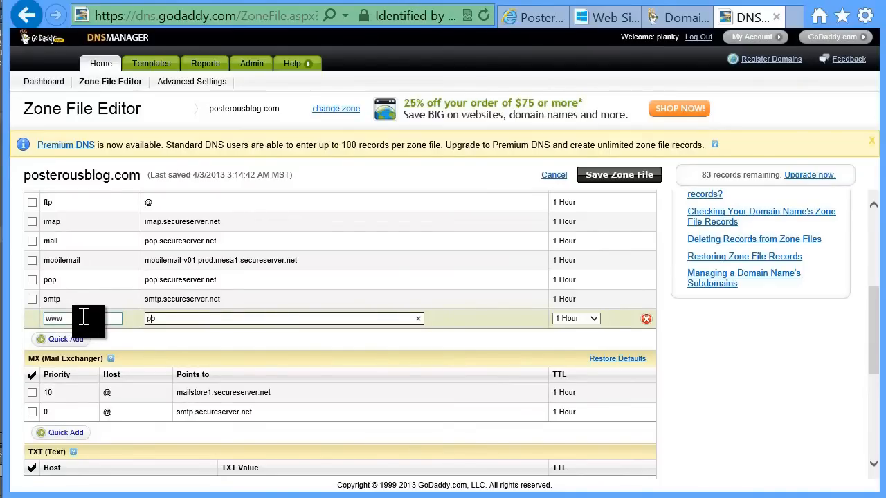
{"action": "type", "text": "posterousblog.azurewebsites.net"}
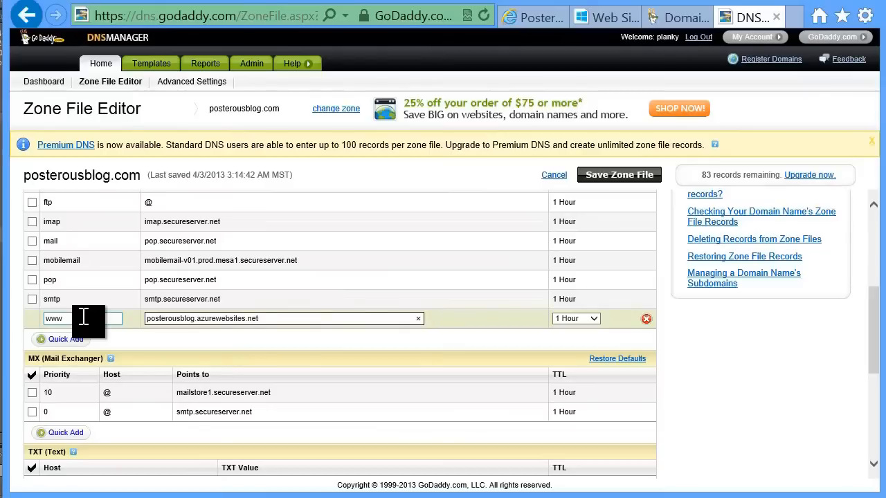
{"action": "left_click", "coordinate": [446, 329]}
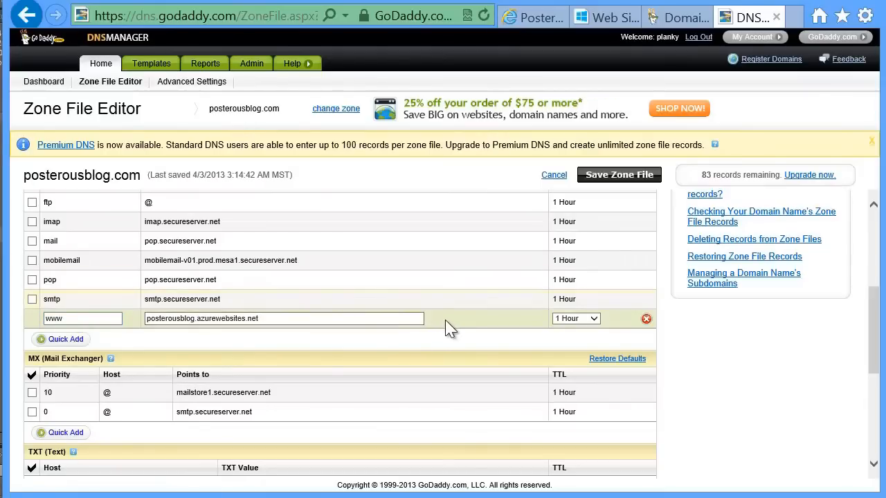
{"action": "left_click", "coordinate": [611, 176]}
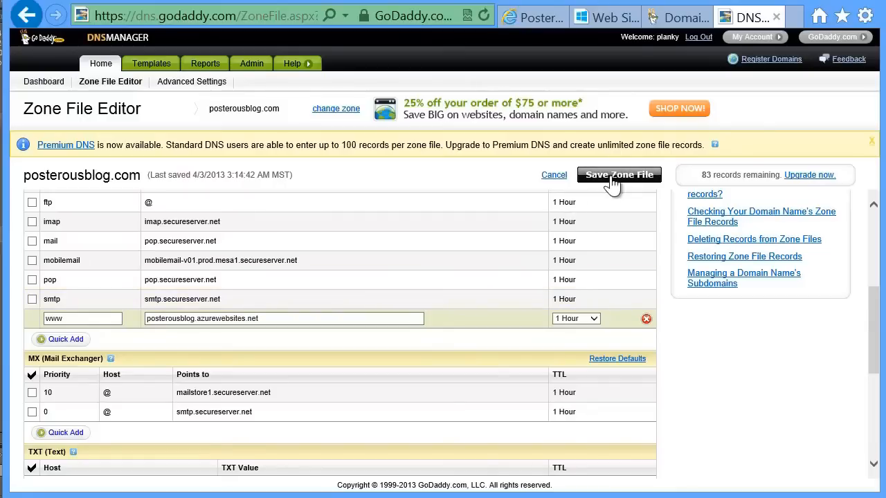
{"action": "left_click", "coordinate": [436, 282]}
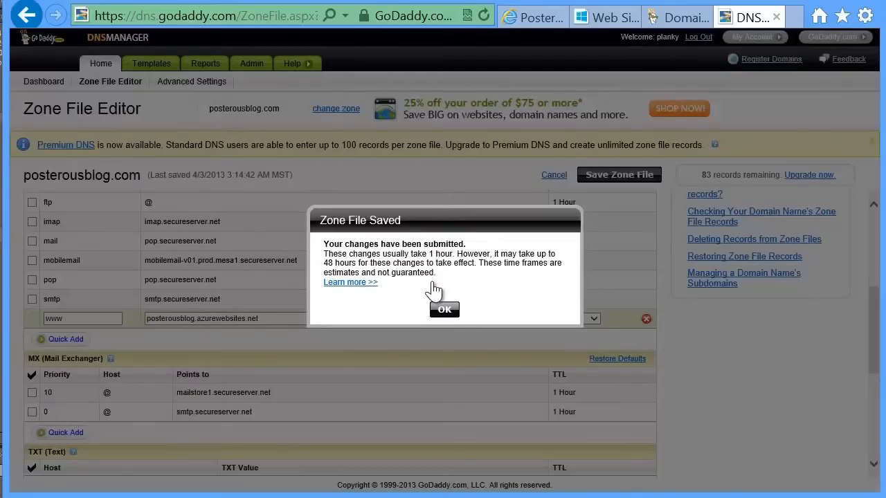
{"action": "left_click", "coordinate": [447, 312]}
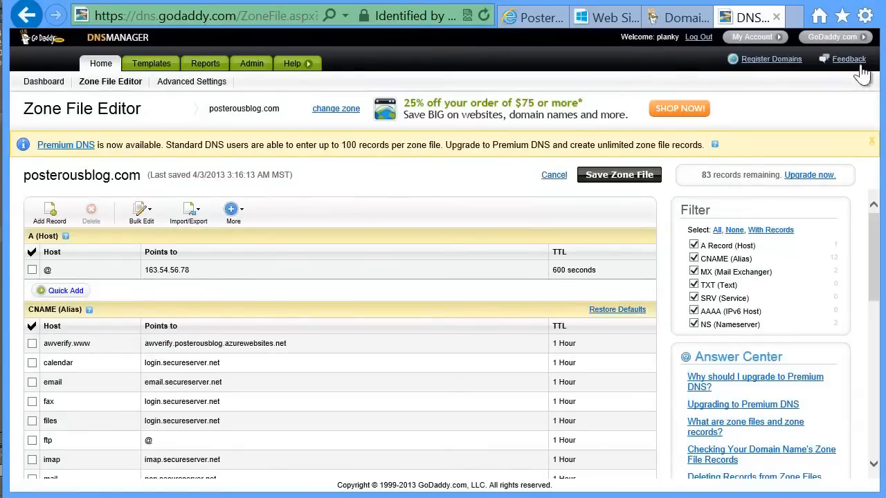
Step: Switch the posterousblog web site to Shared mode and confirm the change
{"action": "left_click", "coordinate": [608, 21]}
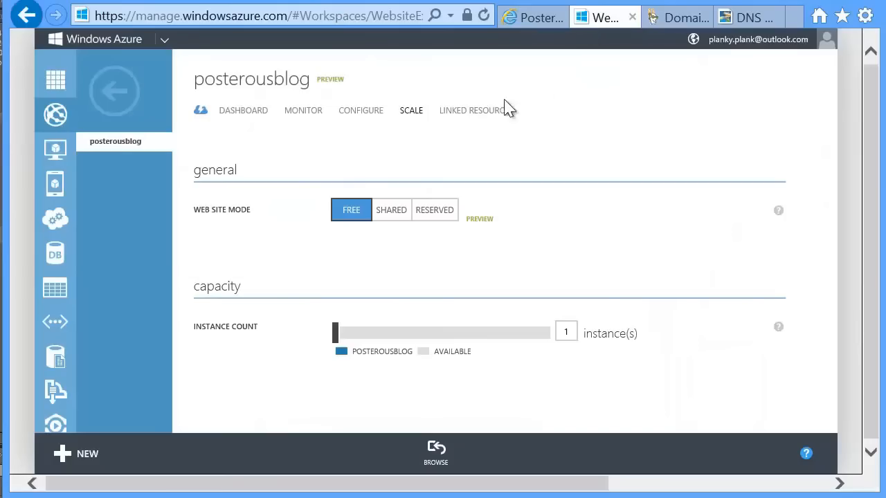
{"action": "left_click", "coordinate": [394, 212]}
{"action": "left_click", "coordinate": [436, 454]}
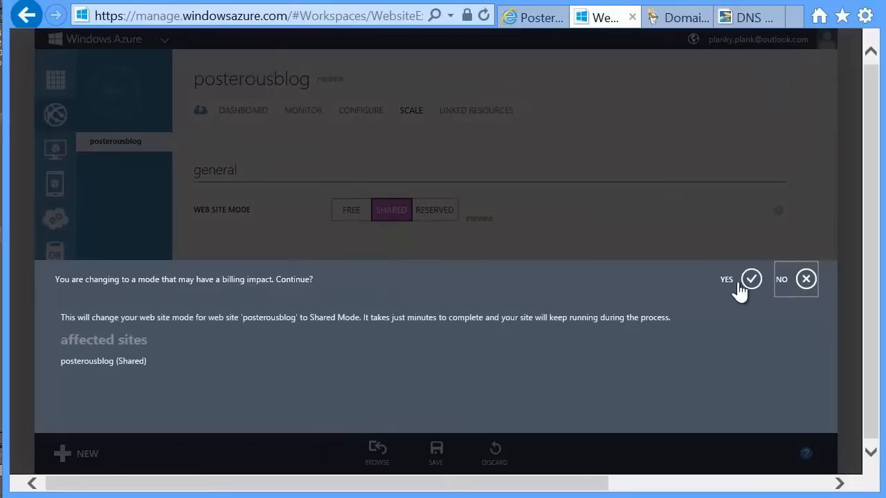
{"action": "left_click", "coordinate": [751, 281]}
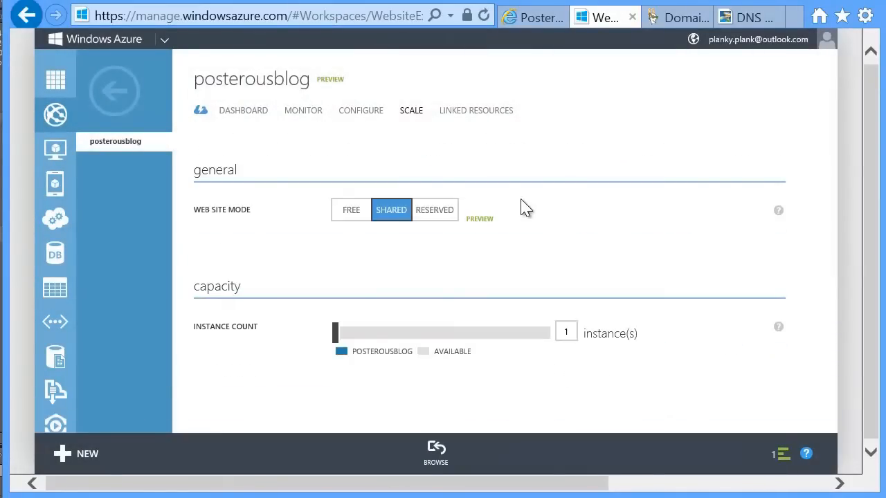
{"action": "left_click", "coordinate": [371, 113]}
{"action": "scroll", "coordinate": [554, 227], "scroll_direction": "down", "scroll_amount": 3}
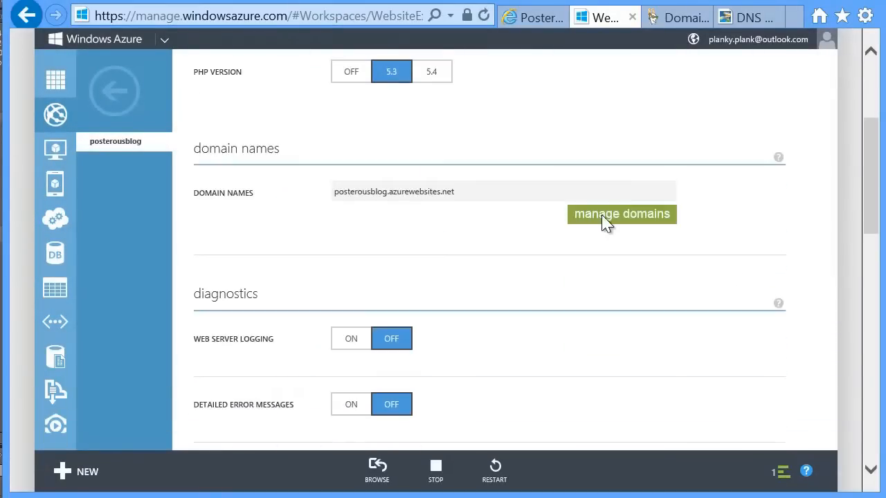
{"action": "left_click", "coordinate": [604, 224]}
{"action": "left_click", "coordinate": [322, 277]}
{"action": "type", "text": "www."}
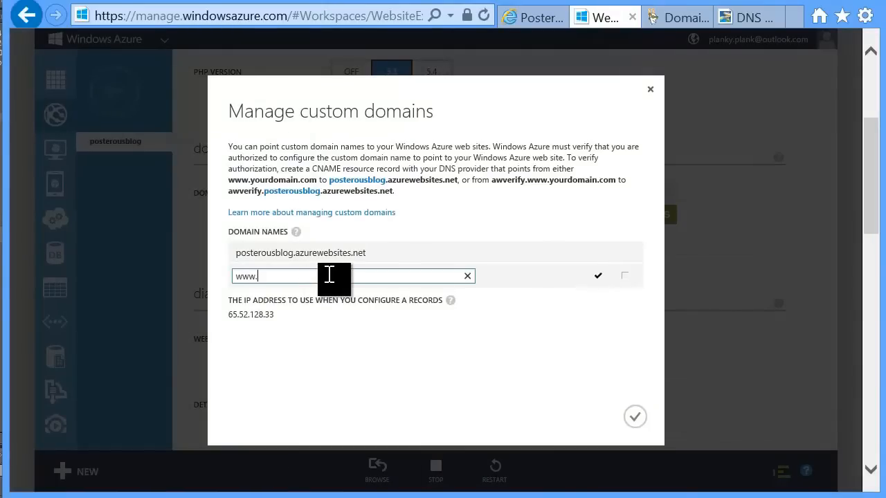
{"action": "type", "text": "posterousblog.com"}
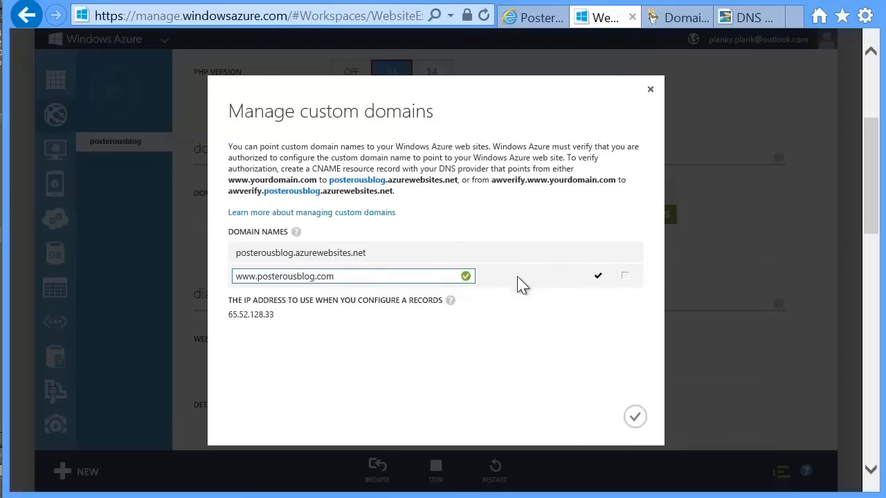
{"action": "left_click", "coordinate": [599, 279]}
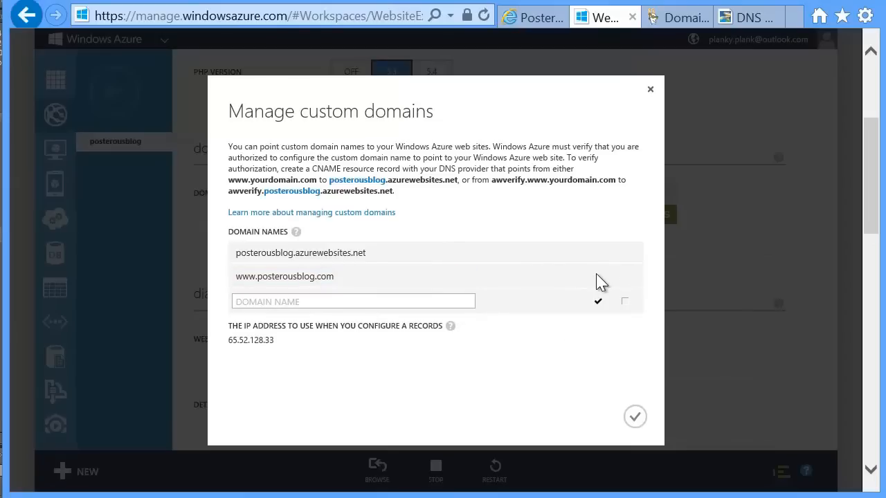
{"action": "left_click", "coordinate": [634, 416]}
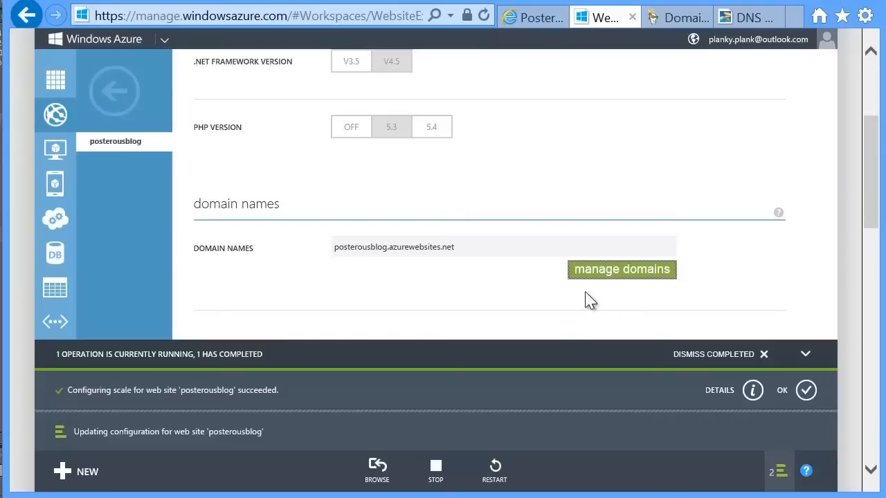
Step: Copy the A-record IP 65.52.128.33 from the custom domains dialog
{"action": "left_click", "coordinate": [764, 353]}
{"action": "left_click", "coordinate": [621, 235]}
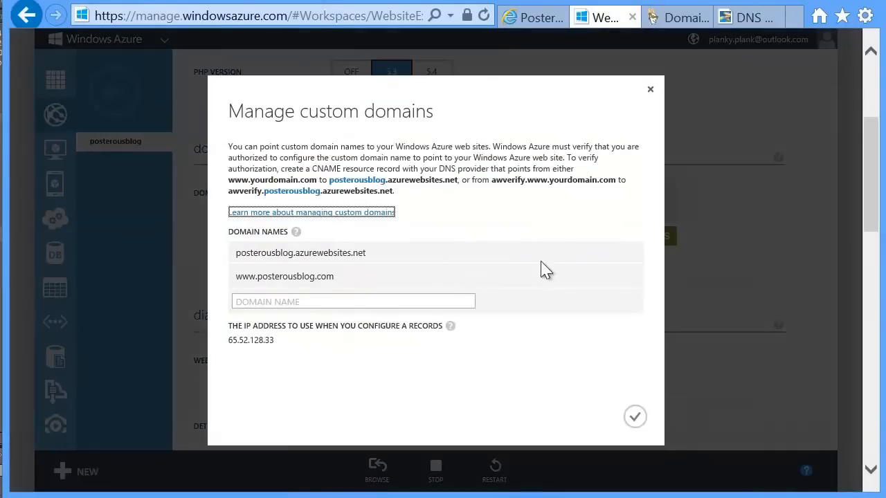
{"action": "left_click_drag", "start_coordinate": [281, 345], "coordinate": [233, 350]}
{"action": "key", "text": "ctrl+c"}
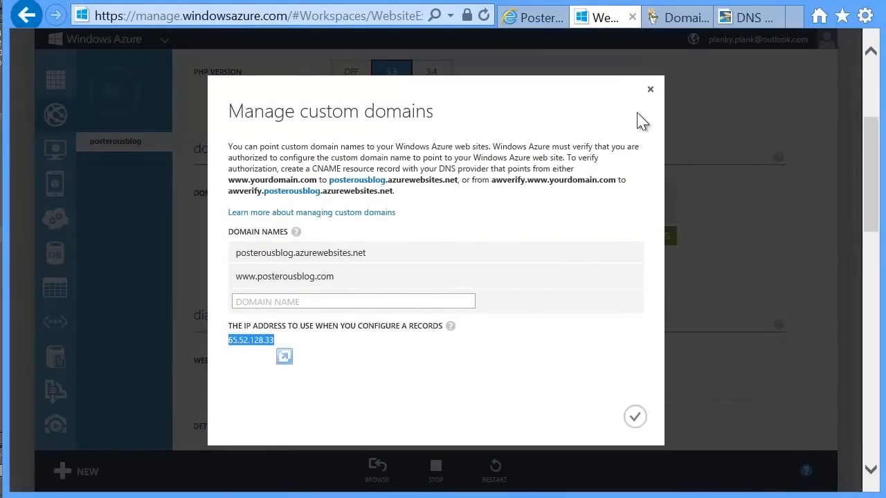
Step: Point the @ A record to 65.52.128.33 instead of 163.54.56.78 and save the zone file
{"action": "left_click", "coordinate": [650, 90]}
{"action": "left_click", "coordinate": [754, 19]}
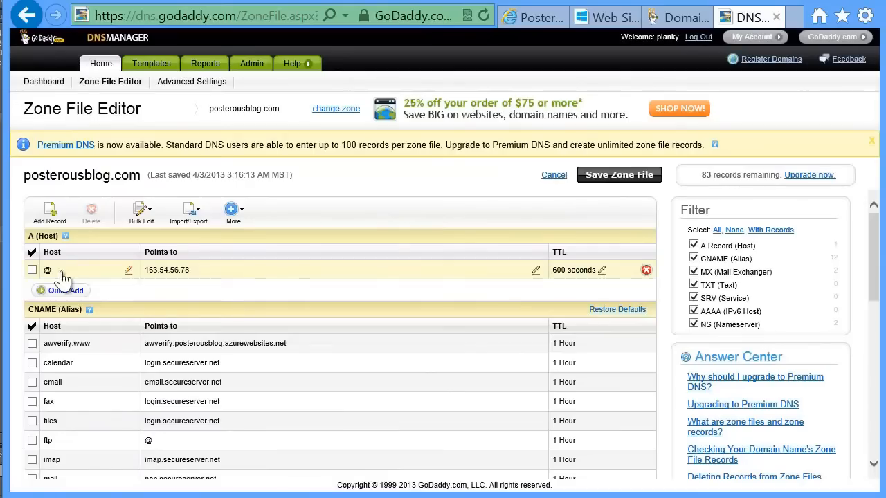
{"action": "left_click", "coordinate": [206, 270]}
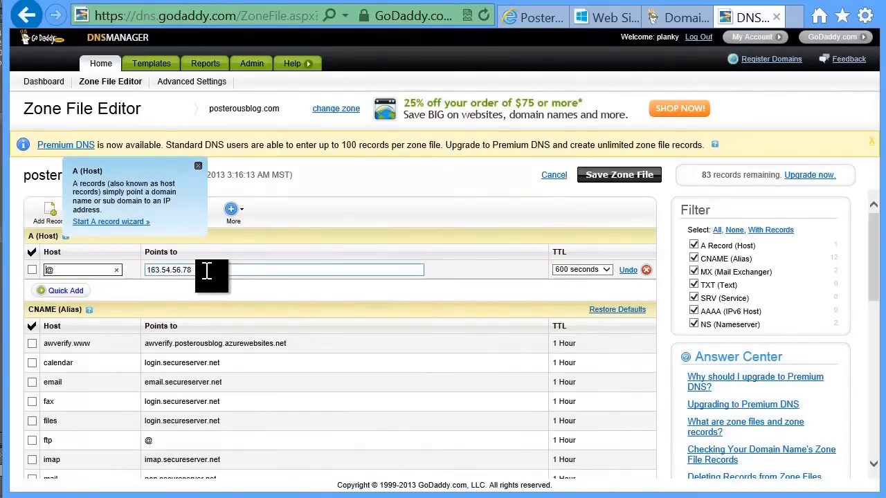
{"action": "left_click_drag", "start_coordinate": [206, 270], "coordinate": [148, 280]}
{"action": "key", "text": "ctrl+v"}
{"action": "left_click", "coordinate": [284, 296]}
{"action": "left_click", "coordinate": [612, 173]}
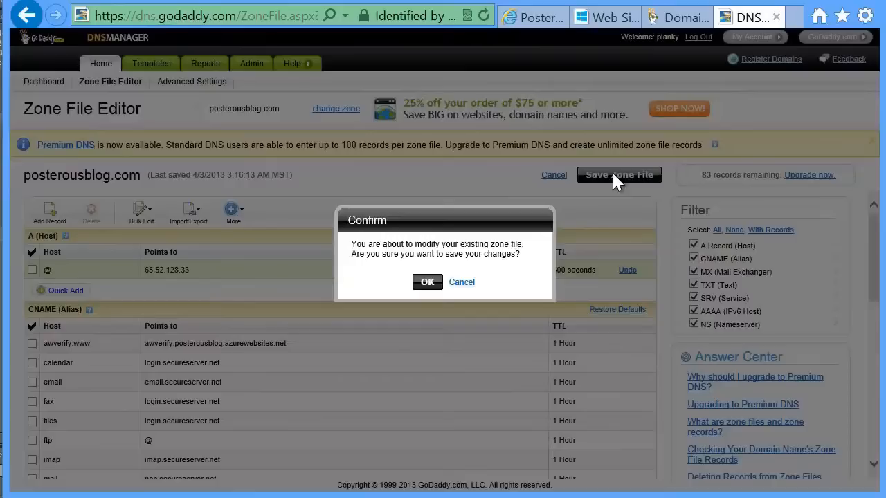
{"action": "left_click", "coordinate": [423, 282]}
{"action": "left_click", "coordinate": [443, 310]}
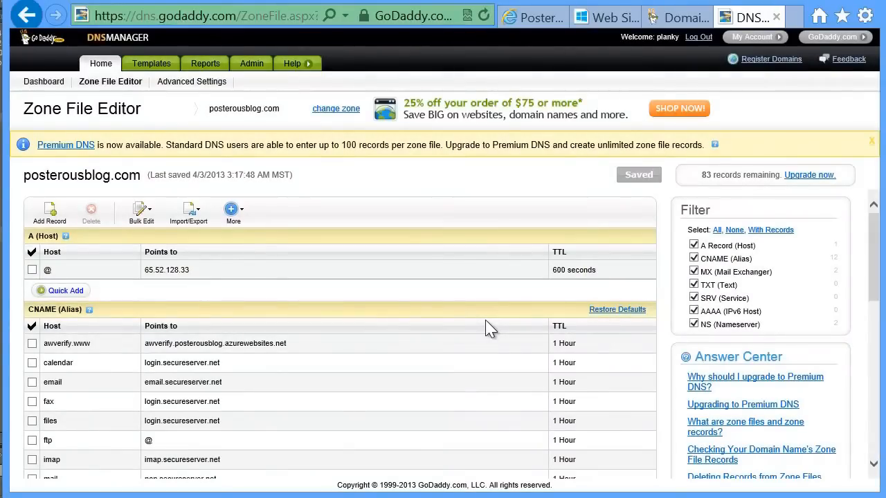
{"action": "left_click", "coordinate": [796, 18]}
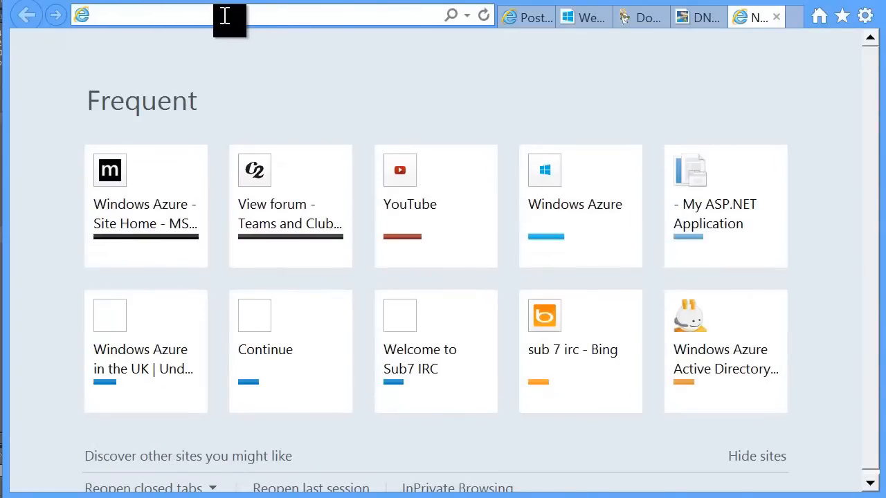
{"action": "type", "text": "w"}
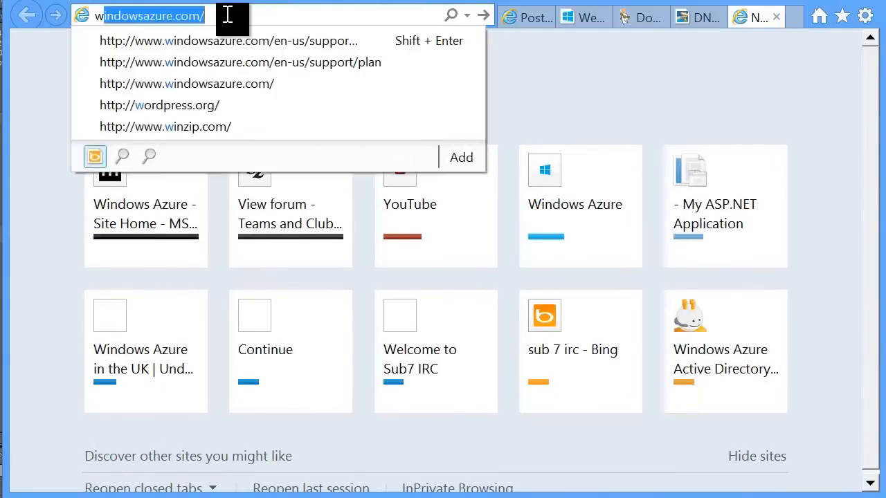
{"action": "type", "text": "ww.post"}
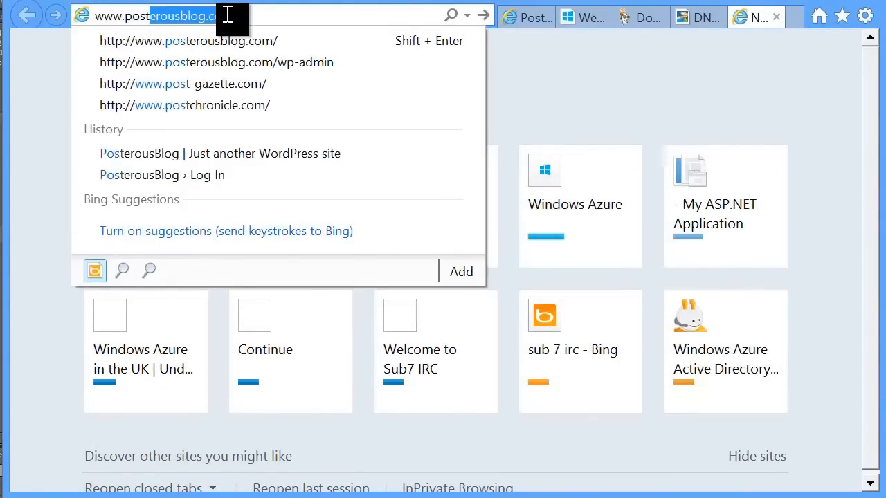
{"action": "type", "text": "erousb"}
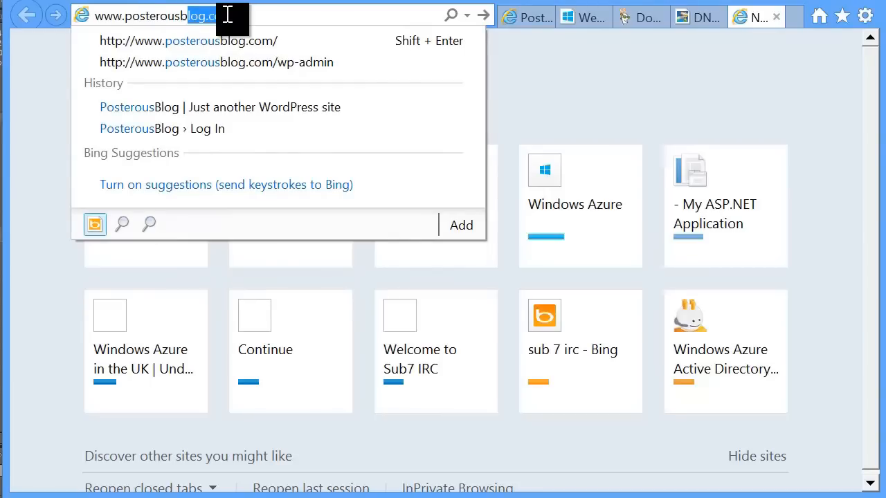
{"action": "type", "text": "log.com"}
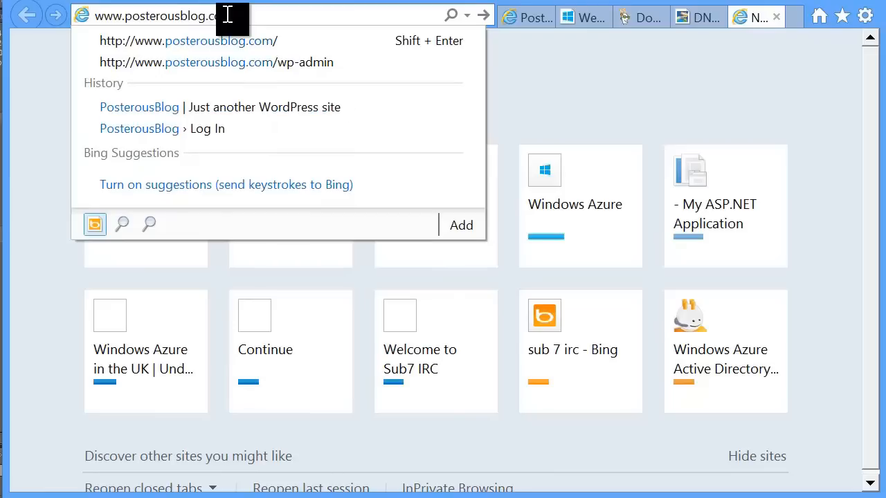
{"action": "key", "text": "Return"}
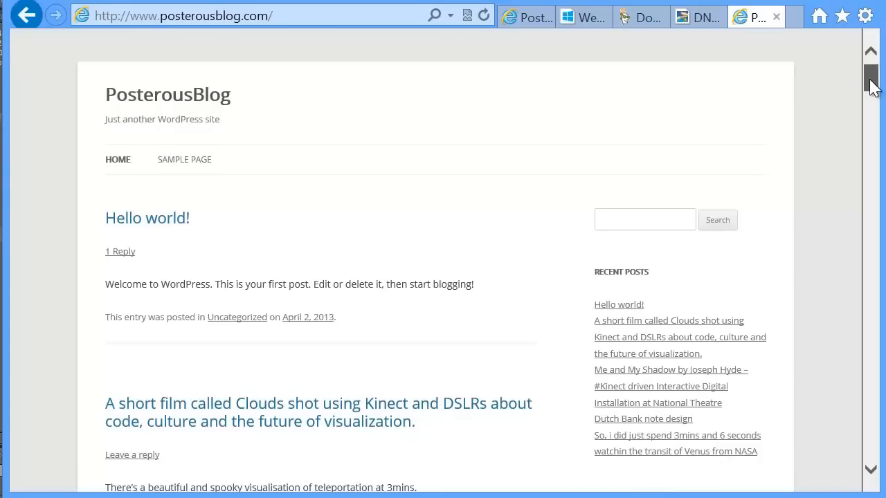
{"action": "left_click_drag", "start_coordinate": [871, 86], "coordinate": [881, 341]}
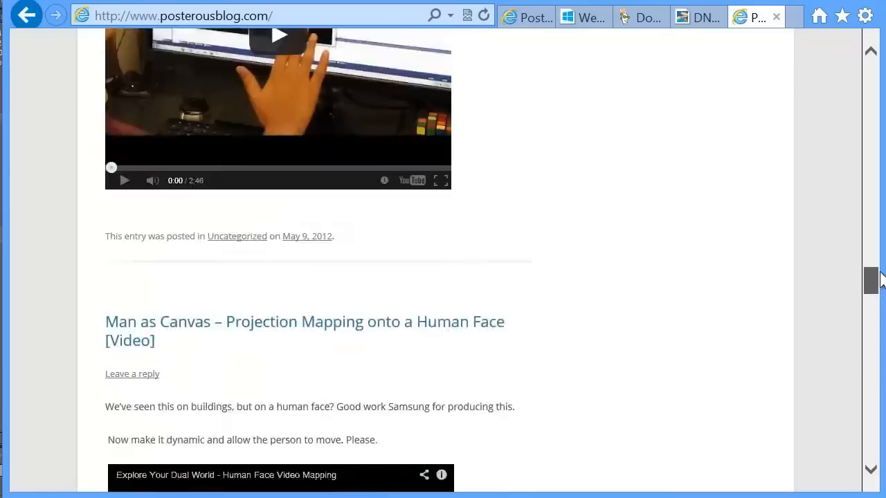
{"action": "left_click_drag", "start_coordinate": [881, 279], "coordinate": [879, 142]}
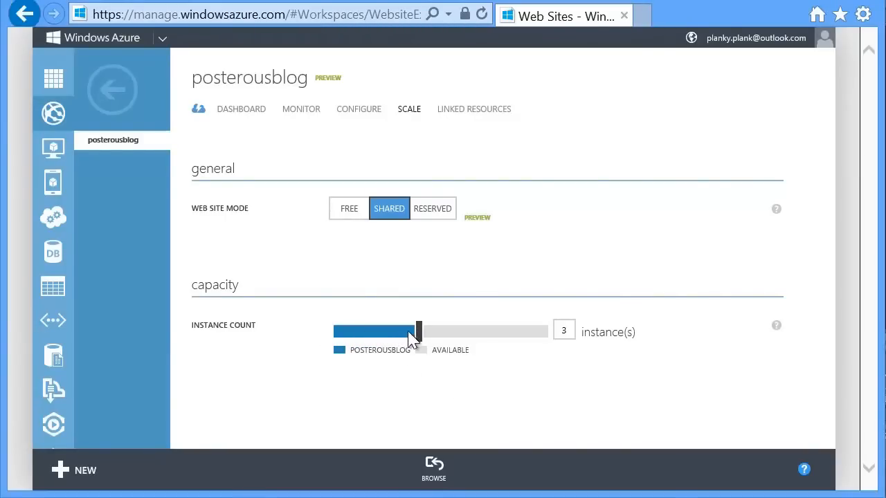
{"action": "left_click_drag", "start_coordinate": [411, 337], "coordinate": [453, 339]}
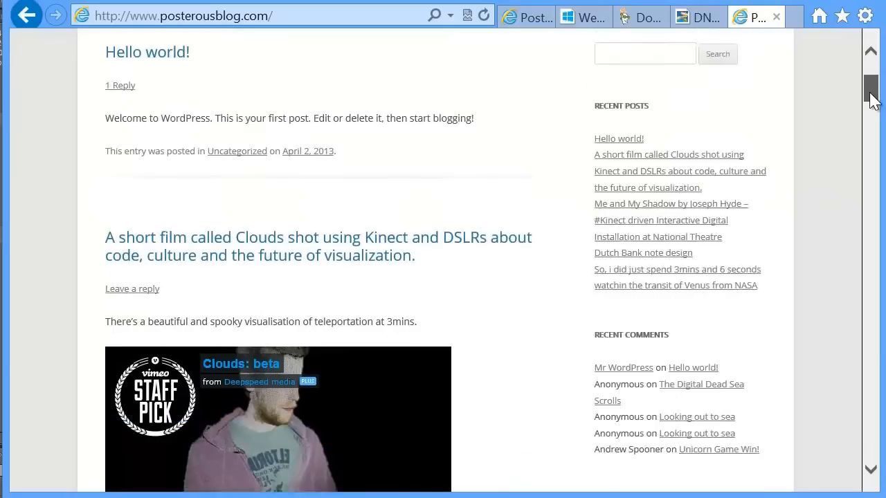
{"action": "left_click_drag", "start_coordinate": [871, 89], "coordinate": [873, 170]}
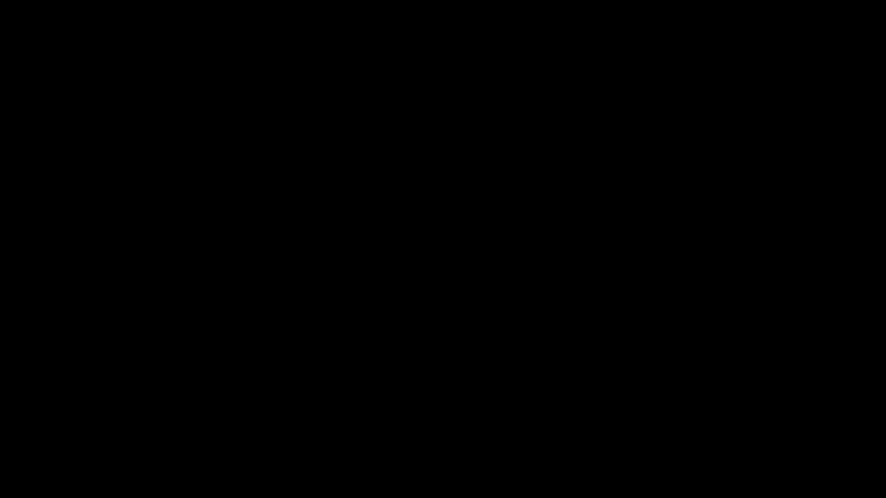